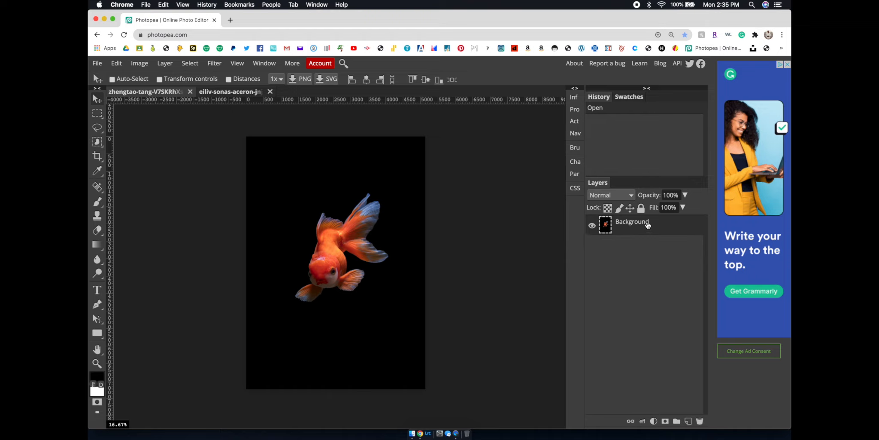
Step: Duplicate the Background layer and rename the duplicate "copy"
left_click(165, 64)
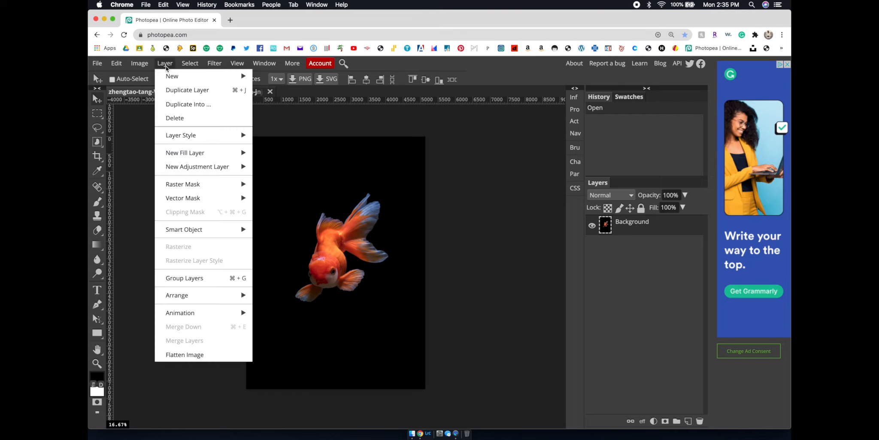
left_click(188, 91)
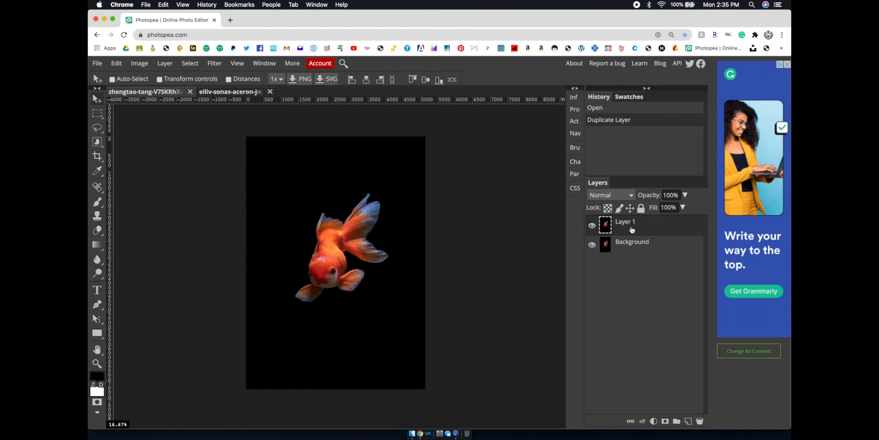
double_click(630, 227)
type("copy")
key("Return")
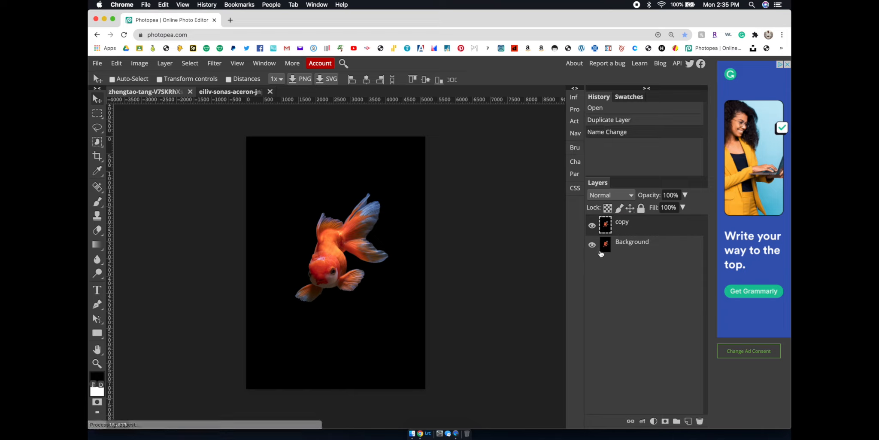
Step: Hide the Background layer and make the copy layer the active one
left_click(594, 246)
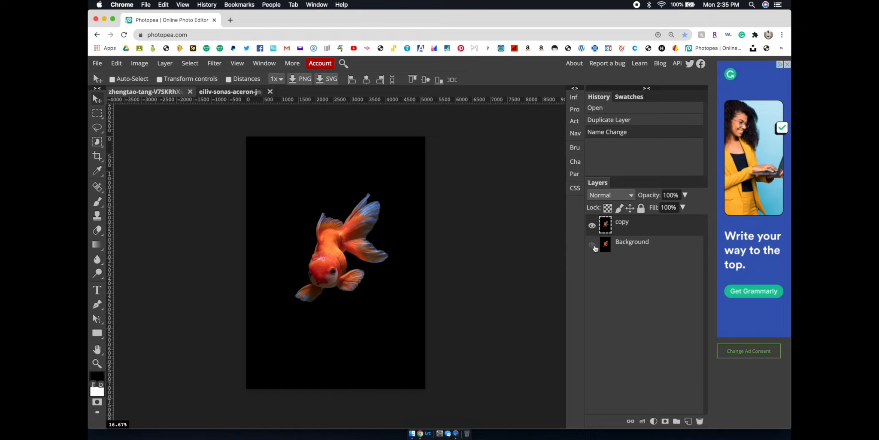
left_click(636, 243)
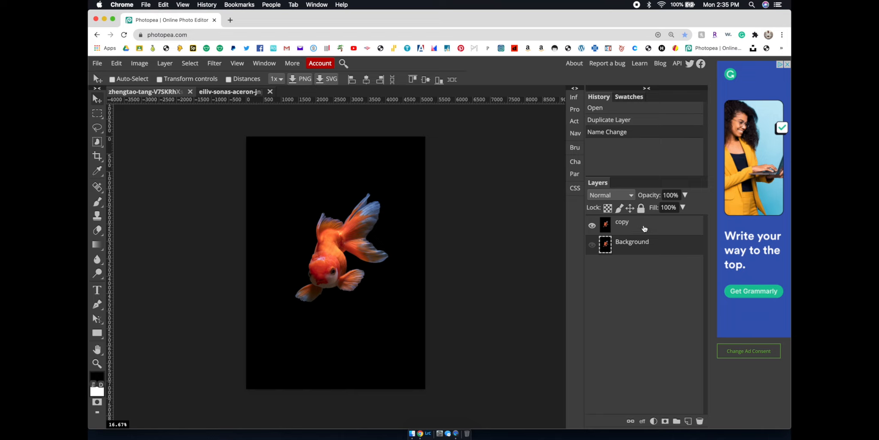
left_click(642, 226)
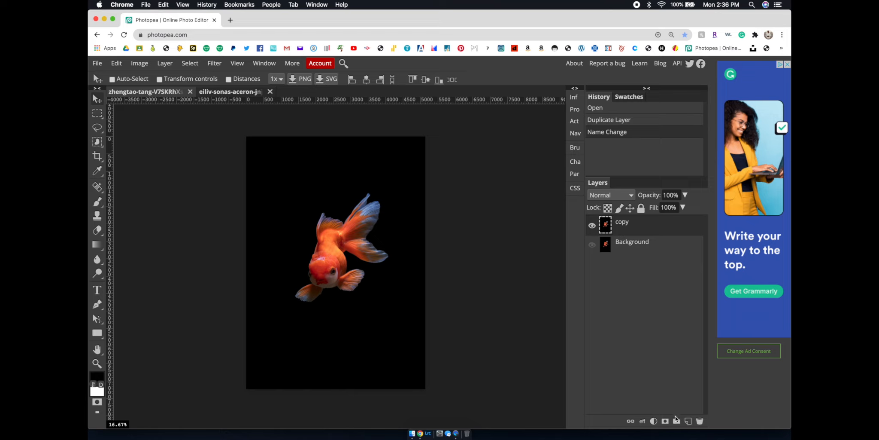
Step: Add a raster mask to the copy layer and paint it black with an enlarged brush below the goldfish and over its lower-left fin
left_click(665, 421)
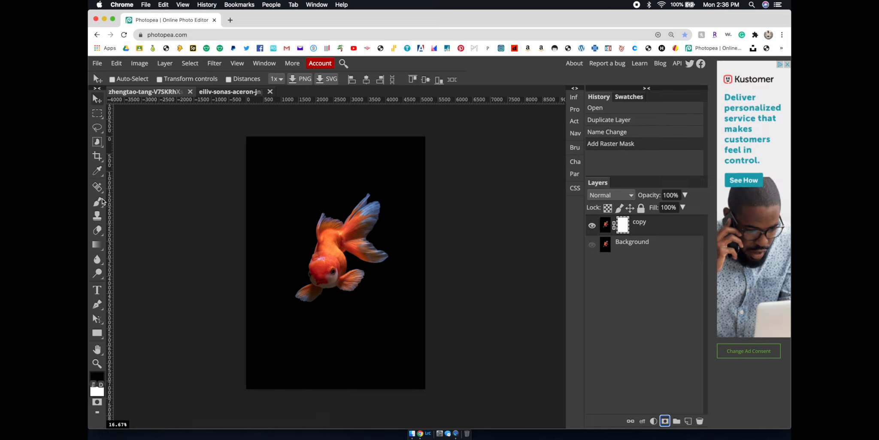
right_click(102, 201)
left_click(129, 200)
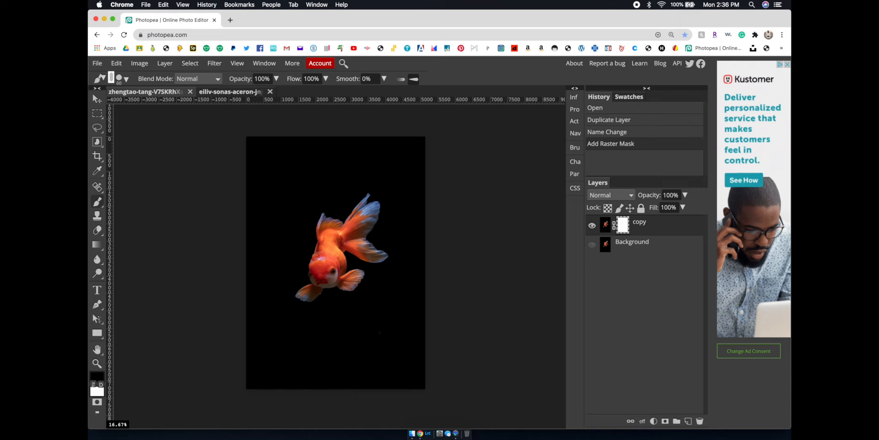
key("bracketright")
key("bracketright")
key("bracketright")
key("bracketright")
key("bracketright")
key("bracketright")
key("bracketright")
key("bracketright")
key("bracketright")
key("bracketright")
key("bracketright")
key("bracketright")
key("bracketright")
key("bracketright")
key("bracketright")
key("bracketright")
key("bracketright")
key("bracketright")
key("bracketright")
mouse_move(379, 332)
left_mouse_down()
mouse_move(344, 356)
mouse_move(317, 348)
mouse_move(382, 327)
mouse_move(431, 353)
left_mouse_up()
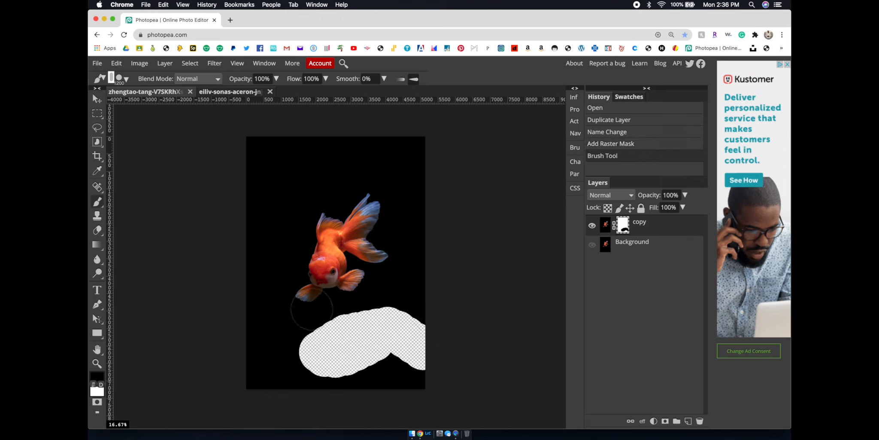
left_click(304, 312)
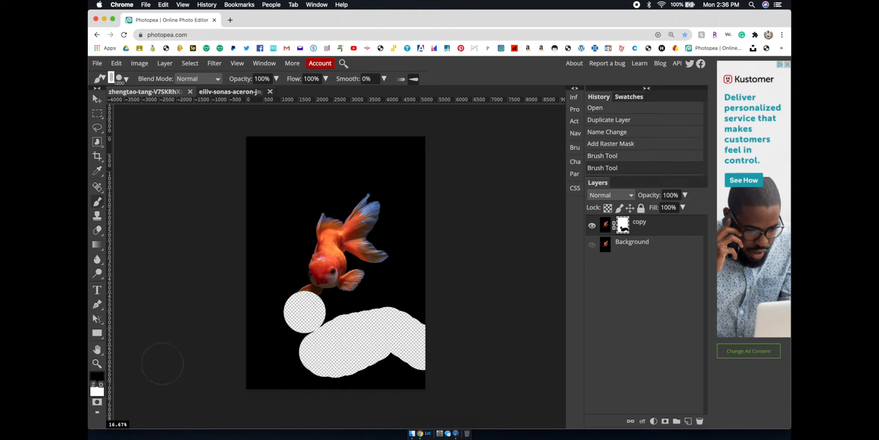
Step: Swap the foreground colour to white and paint the mask to restore the goldfish's lower-left fin
left_click(93, 383)
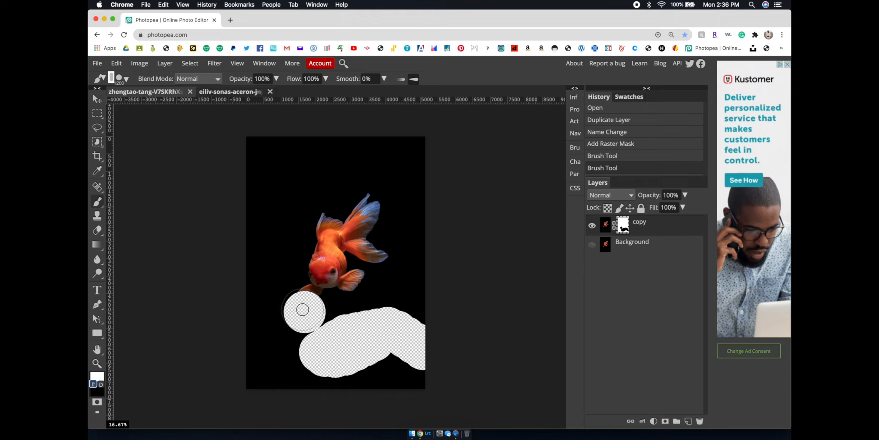
left_click(303, 310)
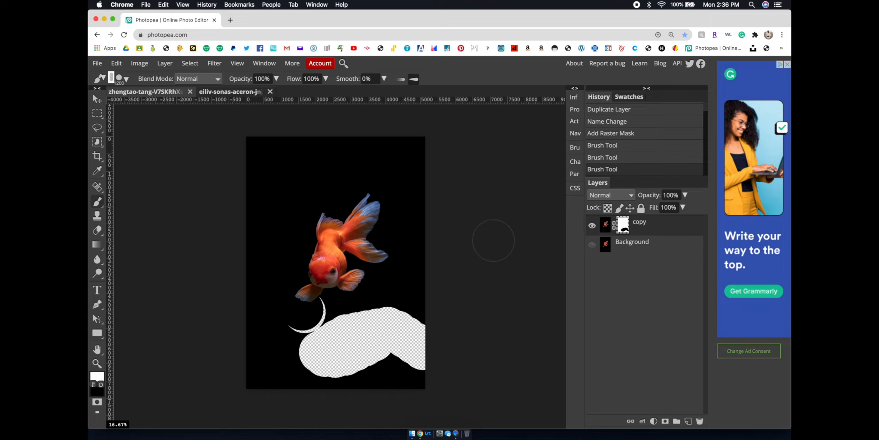
Step: Examine the goldfish and the masked areas around it at several zoom levels
left_click(490, 239)
key("super+equal")
key("super+equal")
key("super+equal")
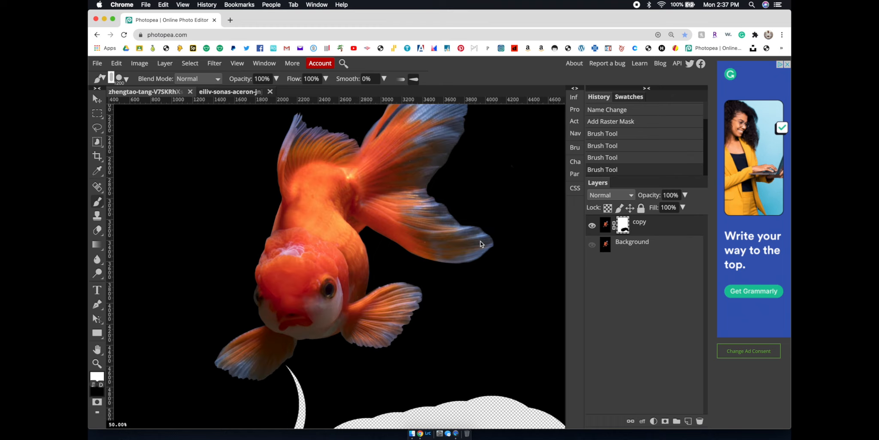
key("super+minus")
key("super+minus")
key("super+minus")
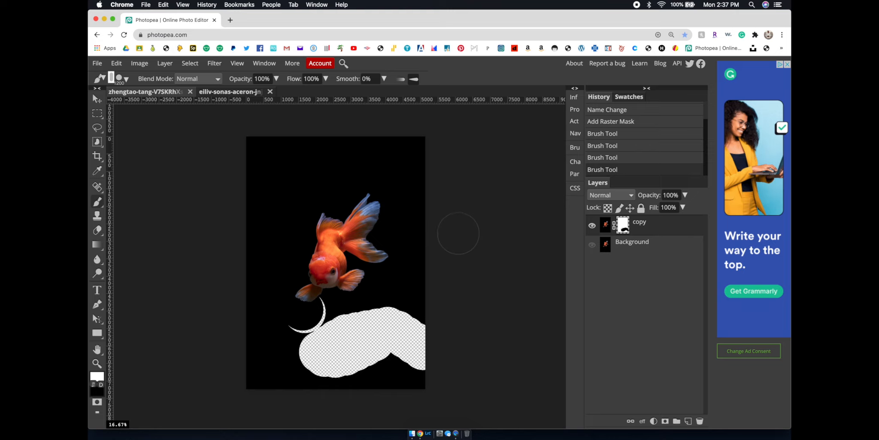
left_click(459, 233)
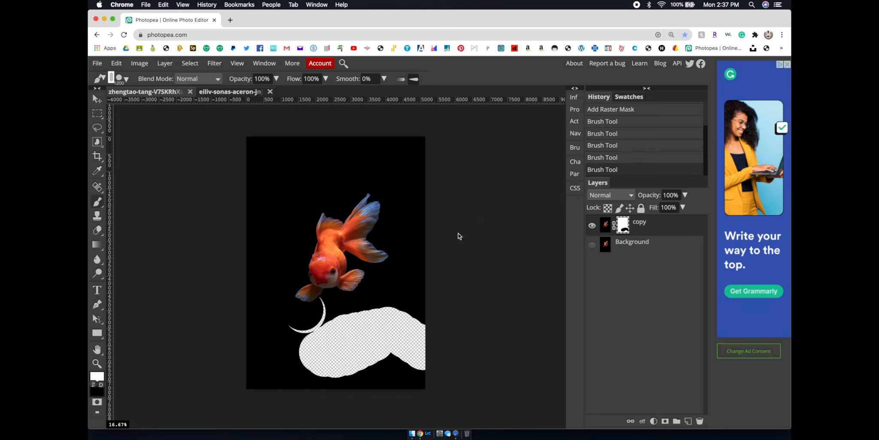
key("super+equal")
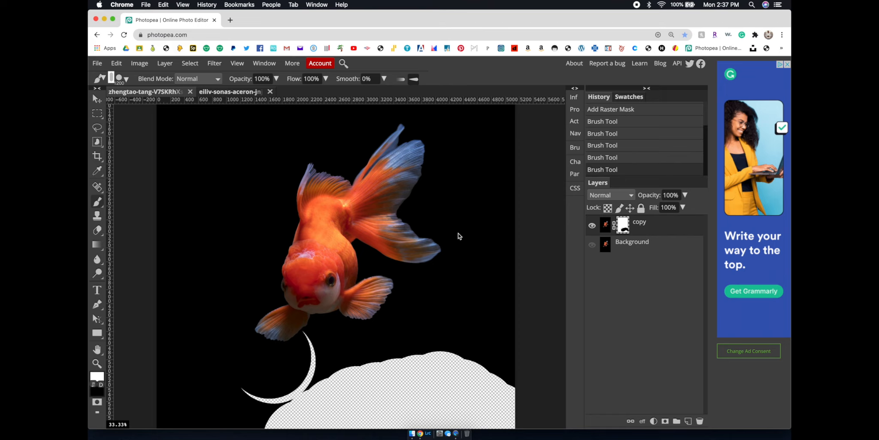
key("super+minus")
key("super+minus")
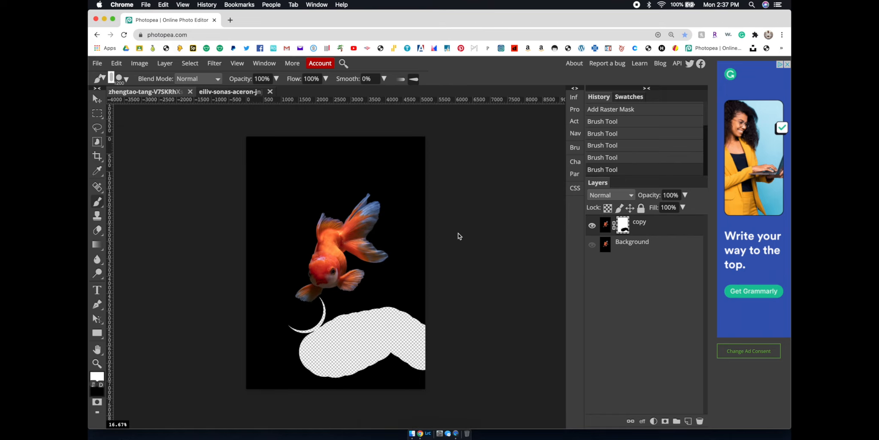
key("super+equal")
key("super+equal")
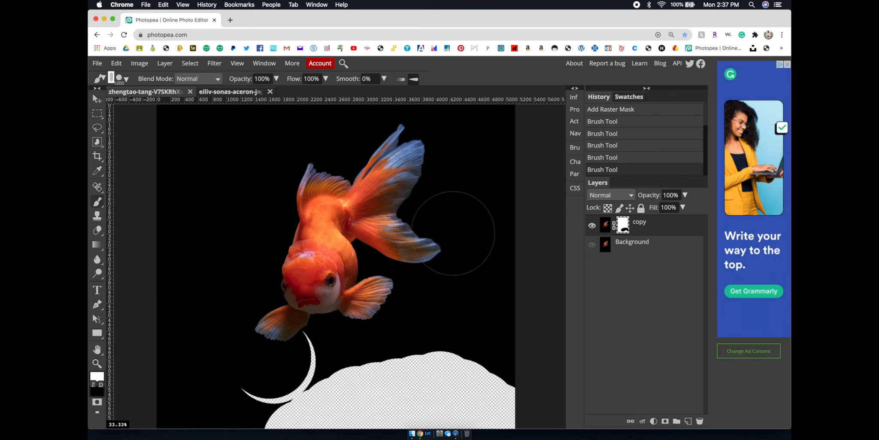
key("space")
left_click_drag(389, 232, 407, 255)
scroll(407, 255, "down", 1)
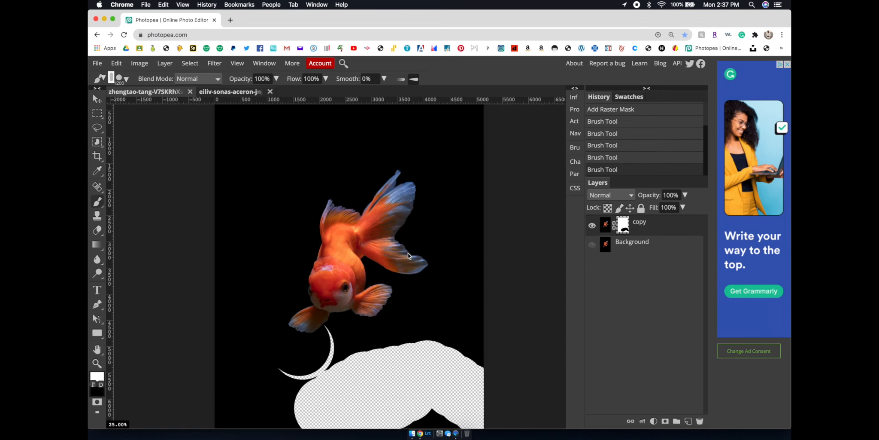
scroll(407, 256, "down", 1)
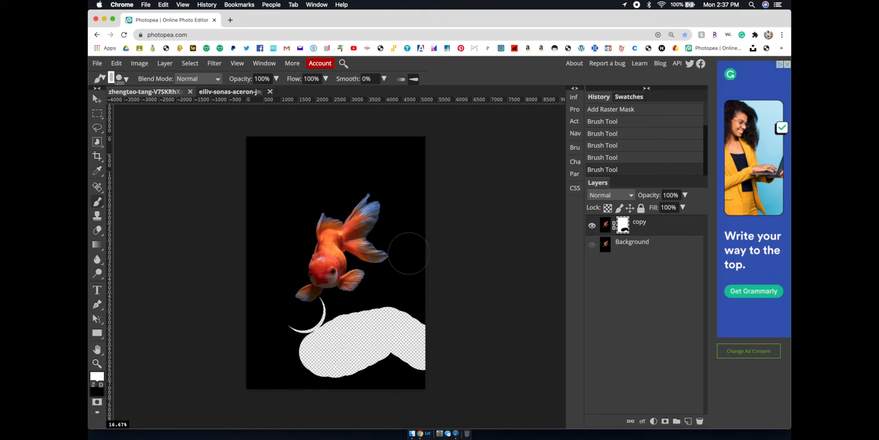
Step: Delete the masked copy layer
left_click(665, 231)
key("Delete")
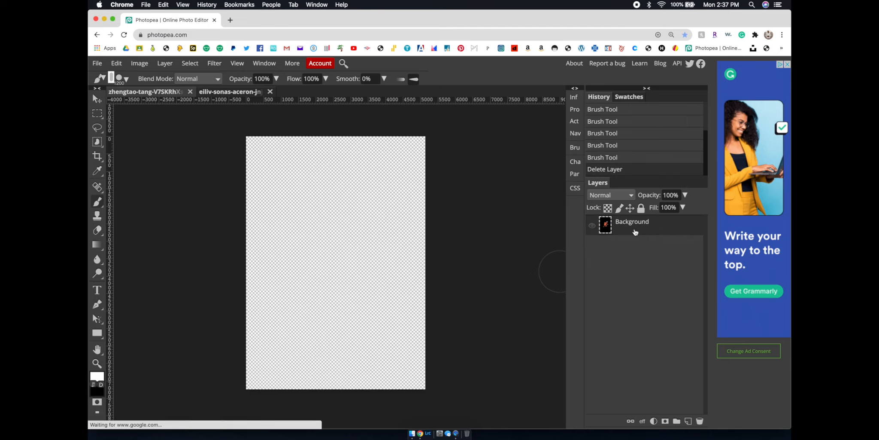
Step: Duplicate the hidden Background layer, rename the duplicate "copy" and make it visible
key("ctrl+j")
double_click(635, 227)
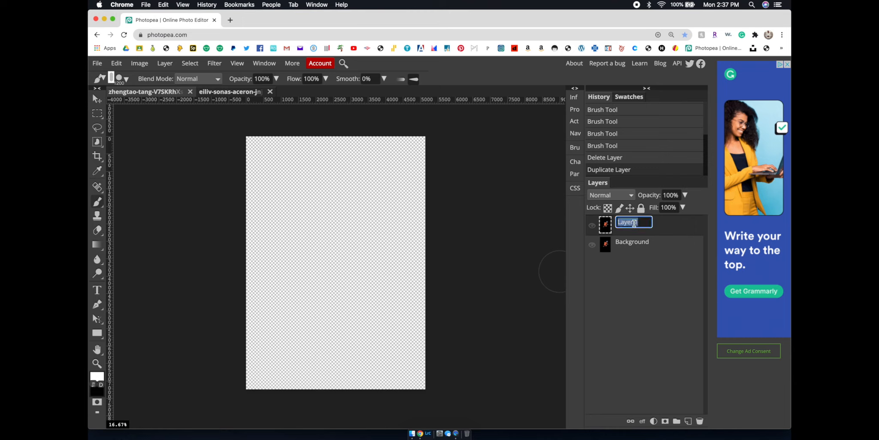
type("copy")
key("Return")
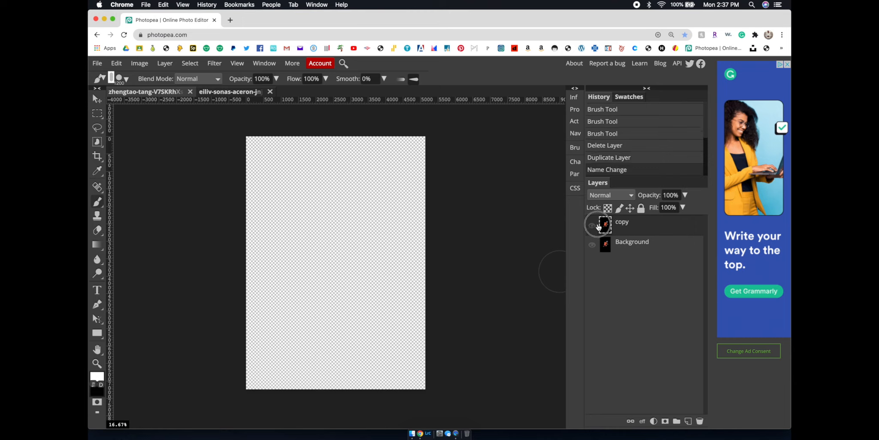
left_click(596, 224)
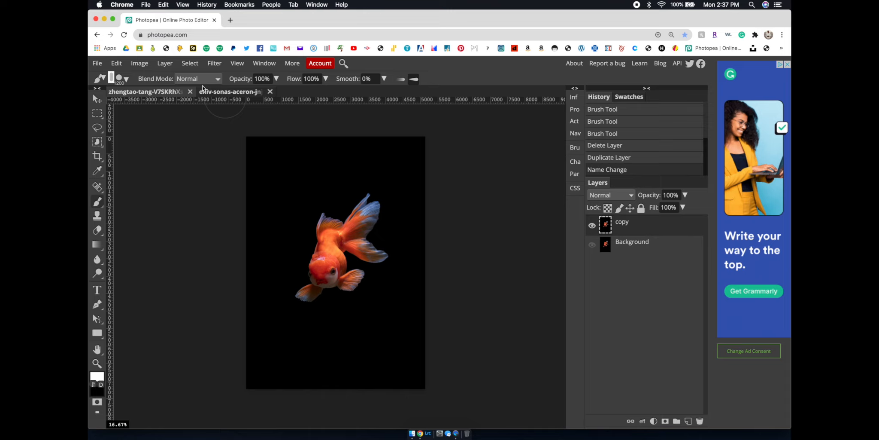
Step: Select the black backdrop around the goldfish on the copy layer using Color Range with a fuzziness of 40
left_click(190, 63)
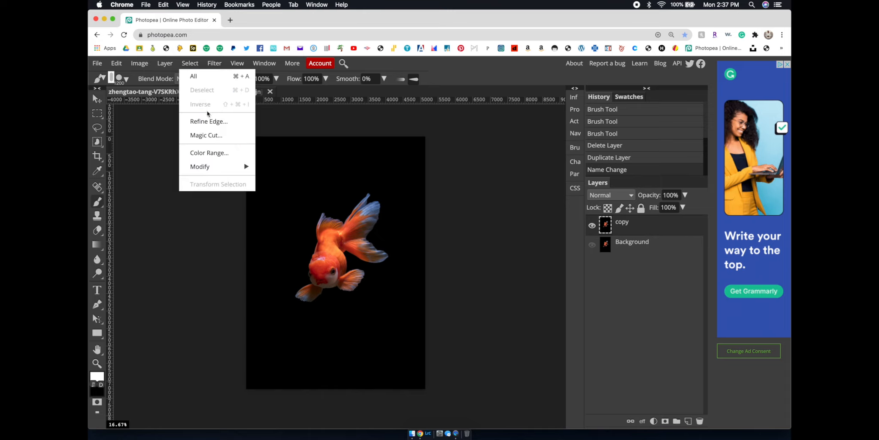
left_click(211, 154)
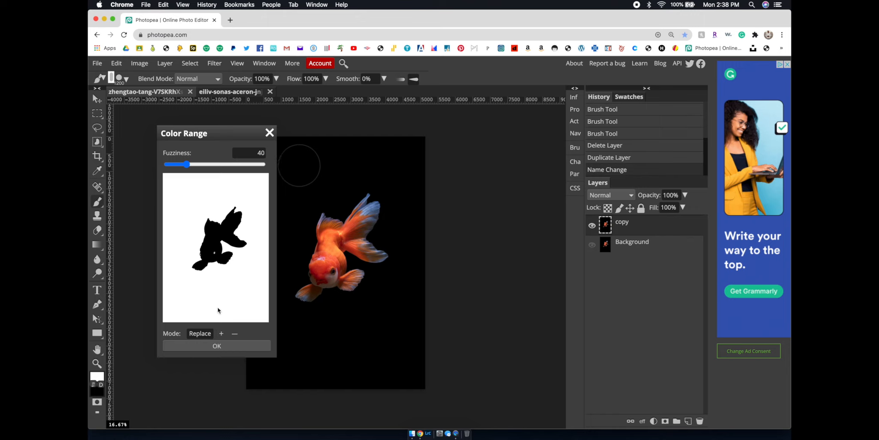
left_click(223, 346)
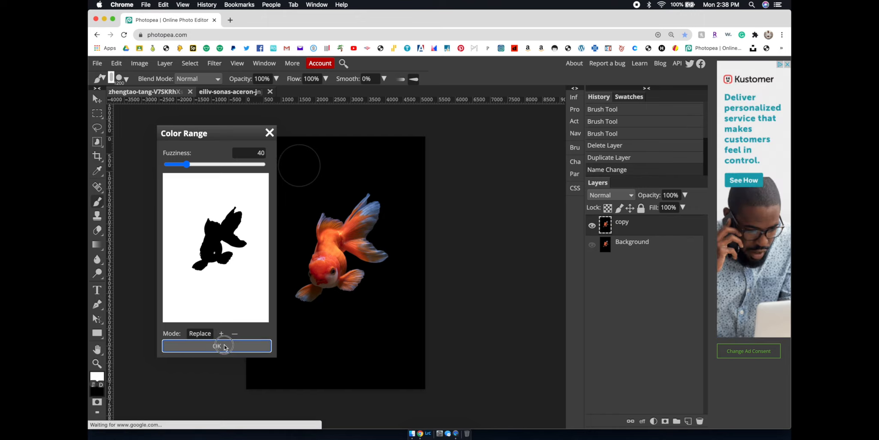
left_click(225, 346)
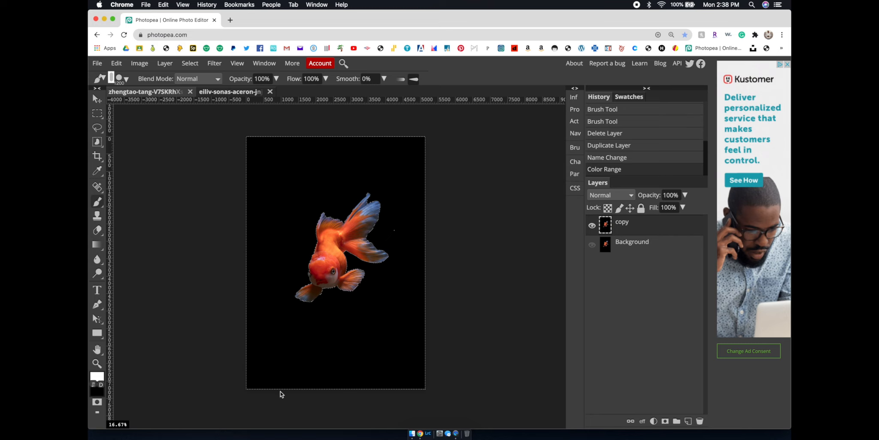
Step: Add a raster mask to the copy layer from the colour range selection
key("super+equal")
key("super+equal")
key("super+equal")
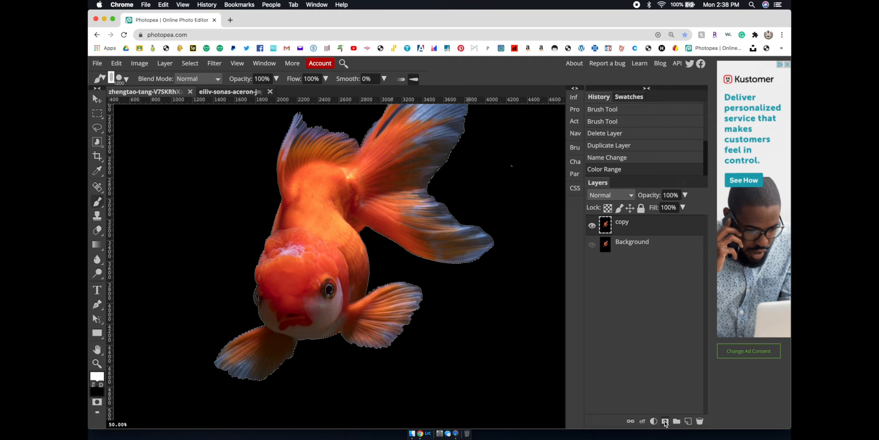
key("super+minus")
key("super+minus")
key("super+minus")
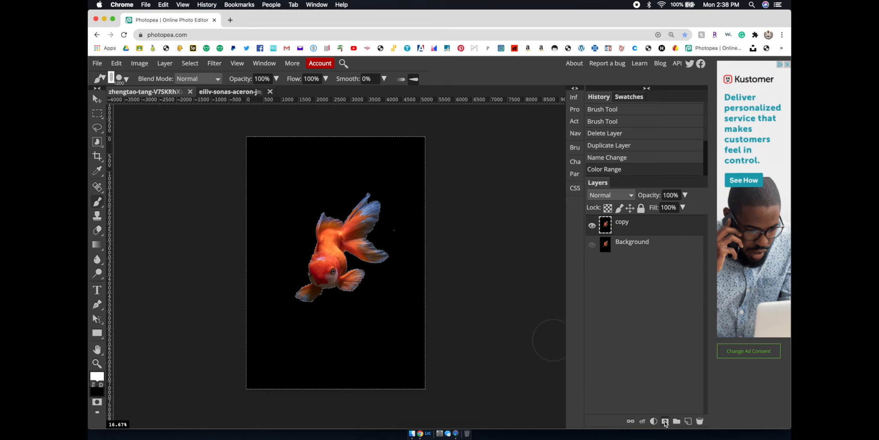
left_click(665, 421)
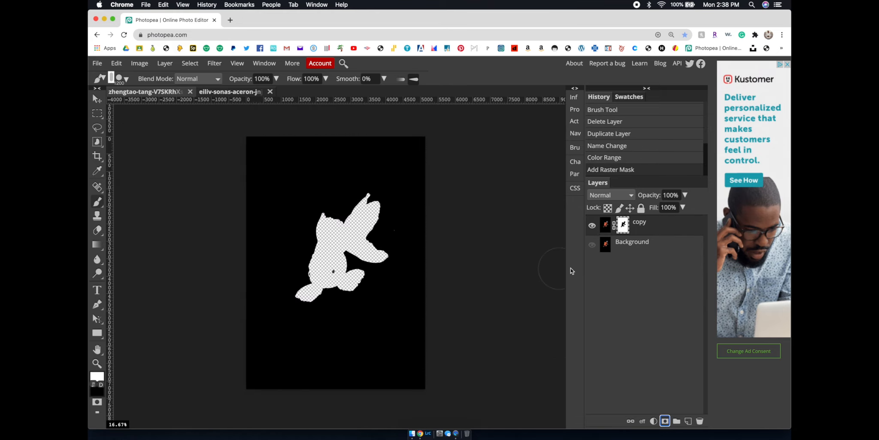
Step: Invert the copy layer's mask to show the goldfish and hide the black backdrop
left_click(190, 64)
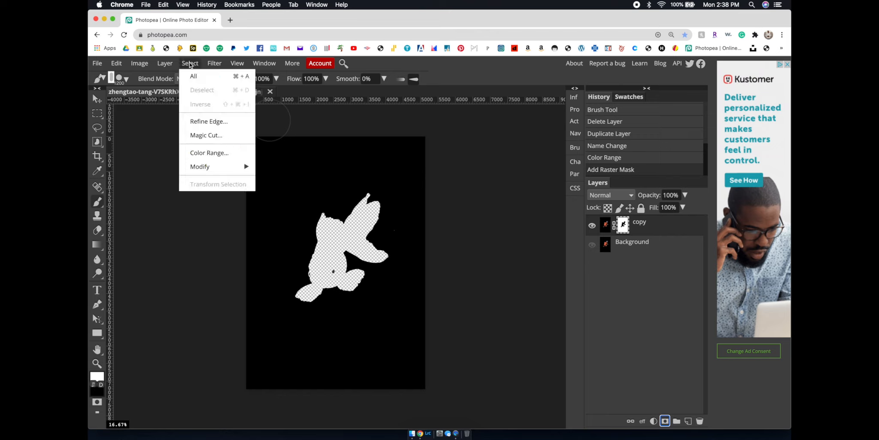
mouse_move(168, 65)
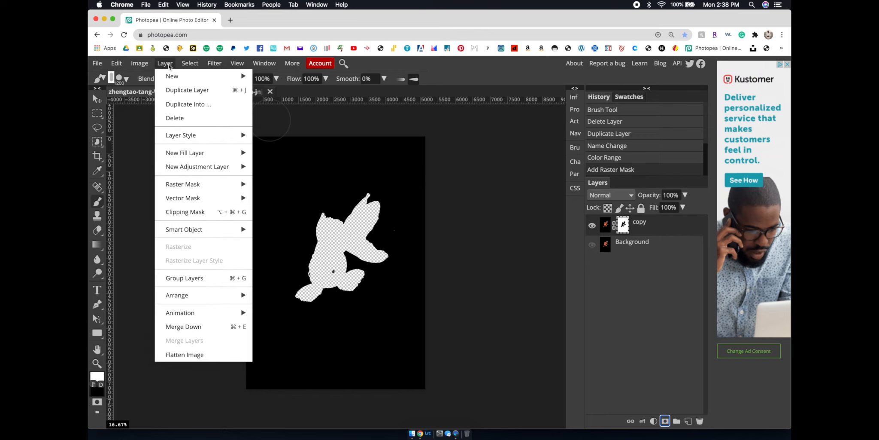
left_click(499, 220)
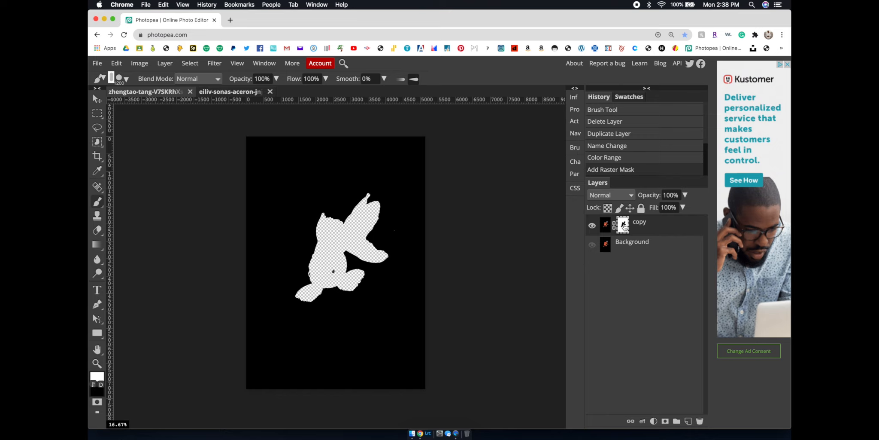
key("super+i")
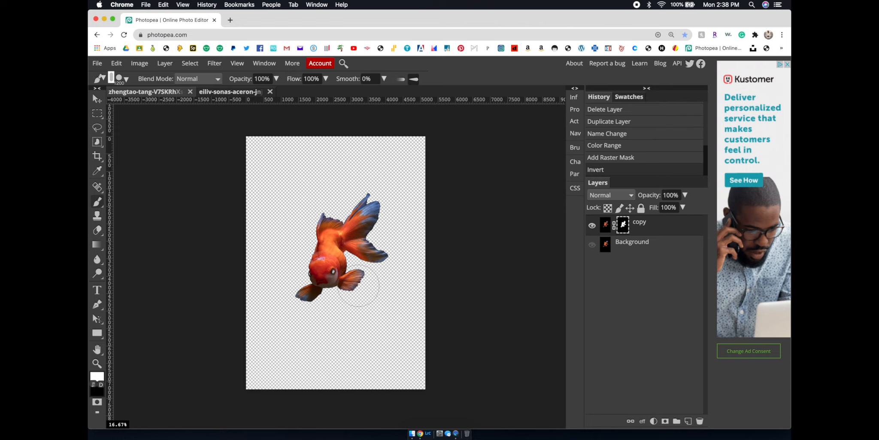
Step: Shrink the brush and paint white on the copy layer's mask over both goldfish eyes to restore them
key("super+equal")
key("super+equal")
key("super+equal")
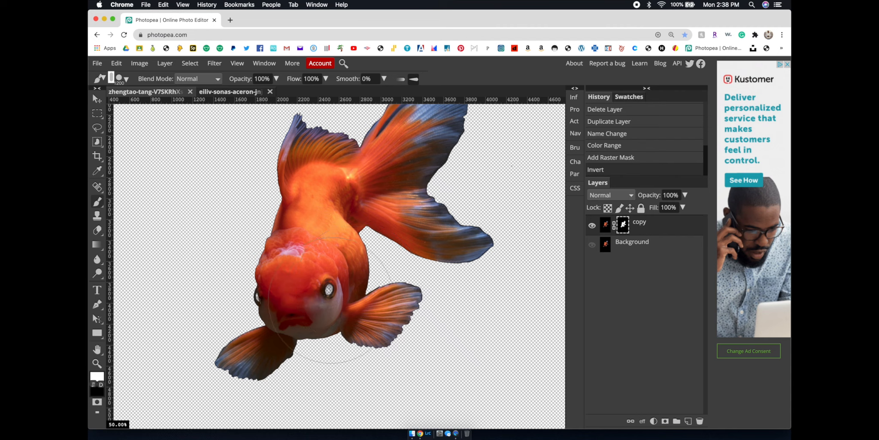
key("bracketleft")
key("bracketleft")
key("bracketleft")
key("bracketleft")
key("bracketleft")
key("bracketleft")
key("bracketleft")
key("bracketleft")
left_click_drag(326, 285, 329, 292)
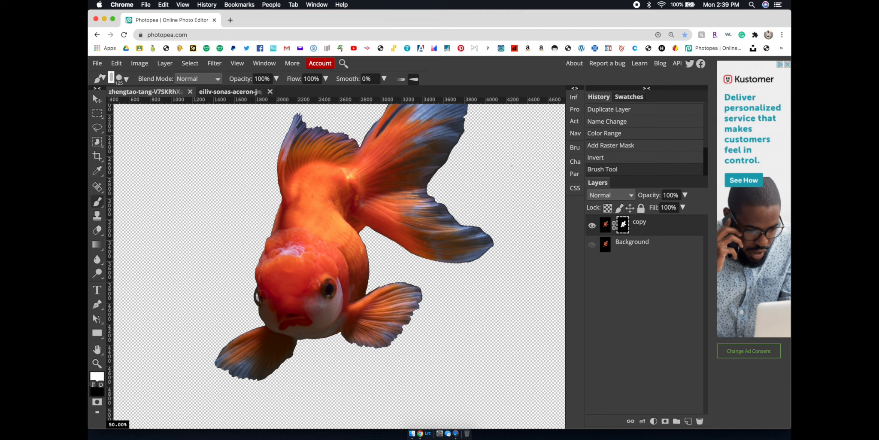
left_click_drag(260, 295, 260, 297)
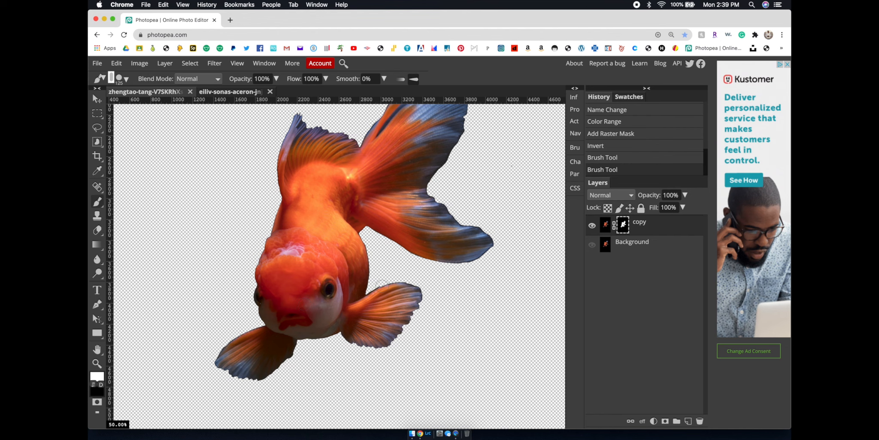
Step: Examine the goldfish cutout as a whole and its edges up close for leftover dark fringe
key("super+minus")
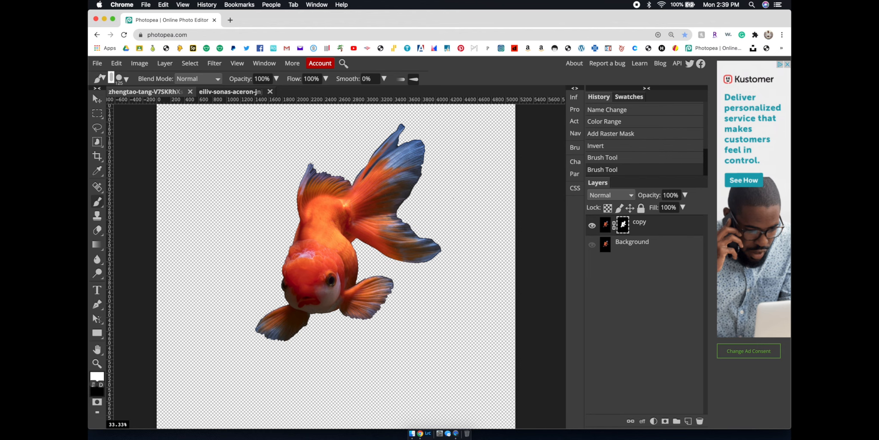
key("super+plus")
key("super+plus")
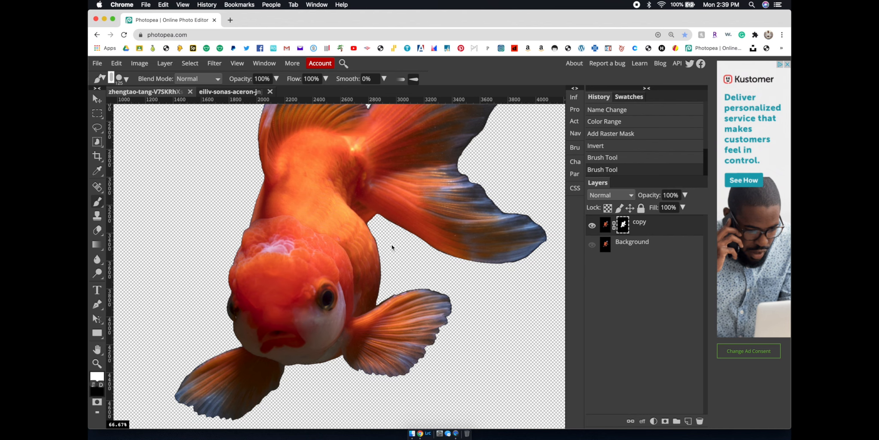
key("super+plus")
key("super+plus")
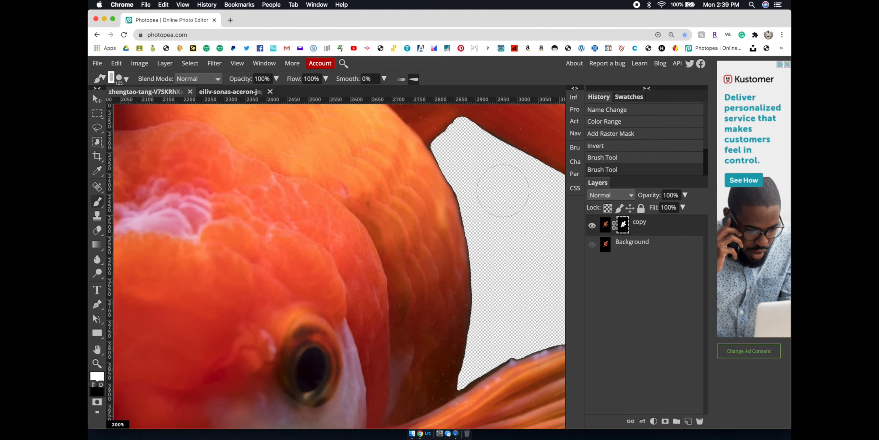
key("super+minus")
key("super+minus")
key("super+minus")
key("super+minus")
key("super+minus")
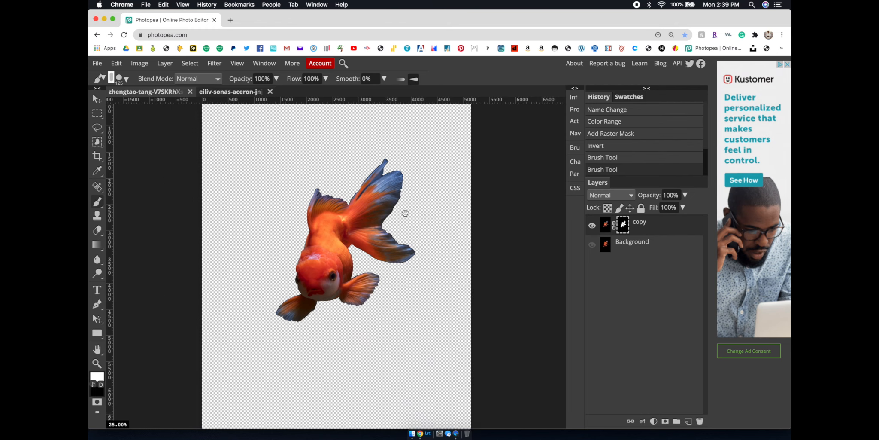
scroll(406, 223, "up", 1)
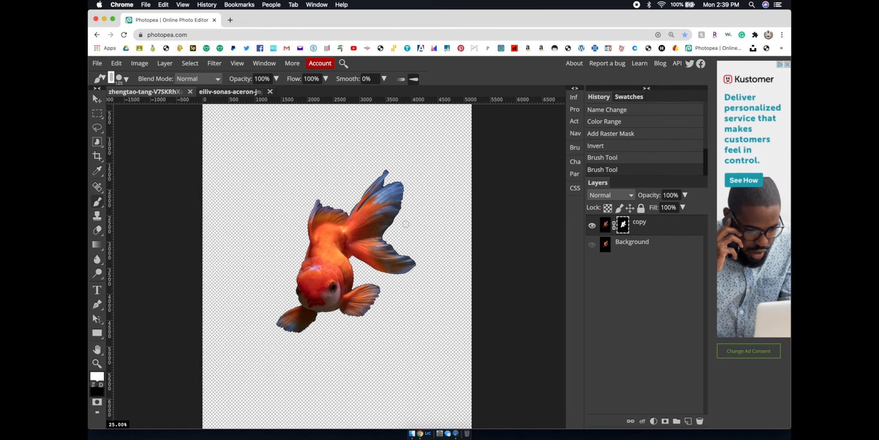
Step: Load the copy layer's mask as a selection, target the layer image instead of the mask, and invert the selection
left_click(623, 228, "super")
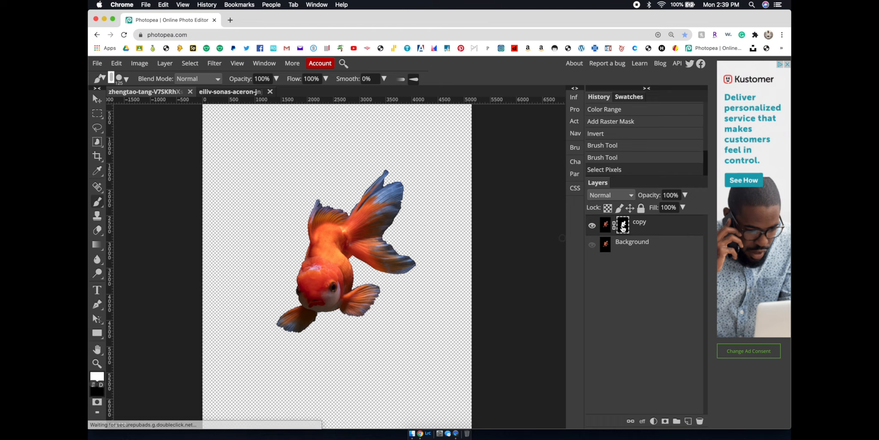
key("super+minus")
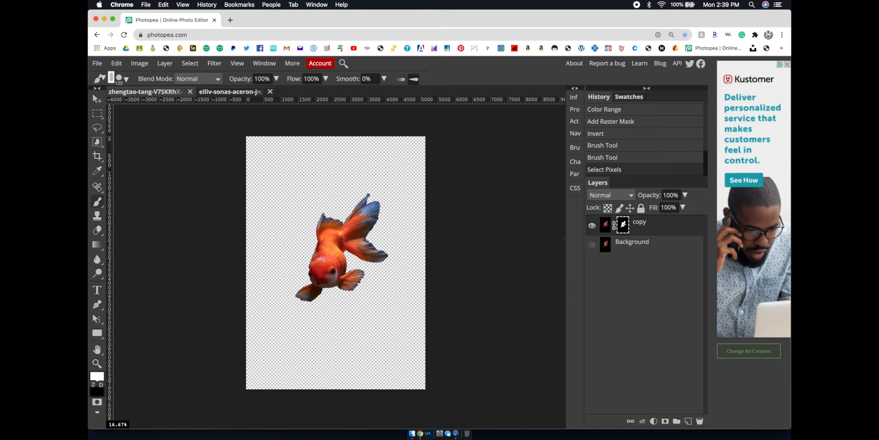
left_click(606, 225)
key("super+equal")
key("super+equal")
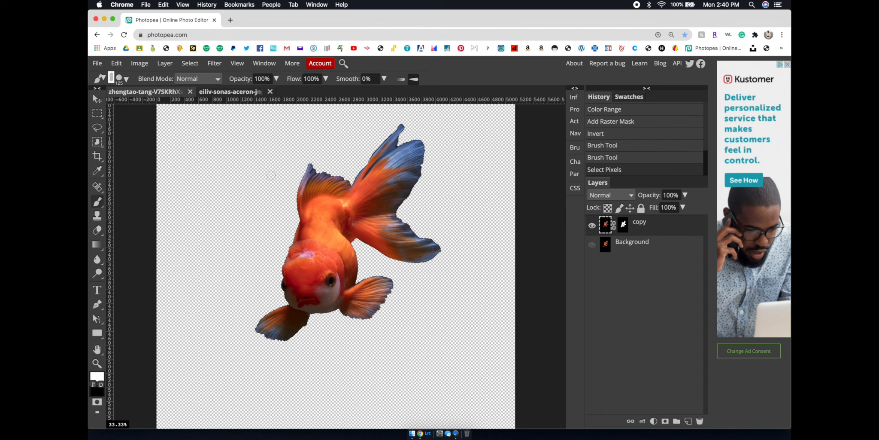
left_click(190, 63)
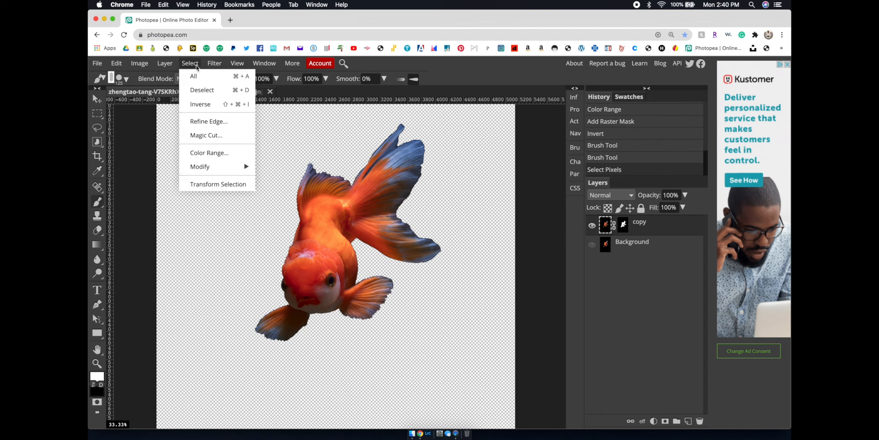
left_click(207, 105)
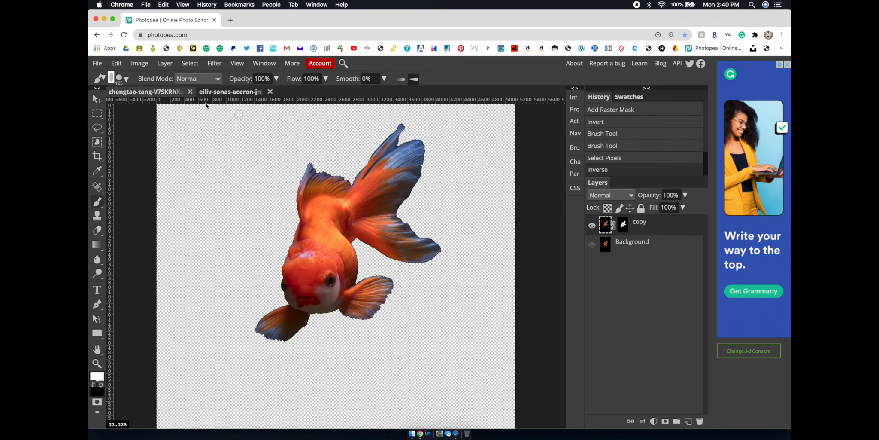
Step: Feather the inverted selection around the goldfish by 1 px
key("super+minus")
key("super+minus")
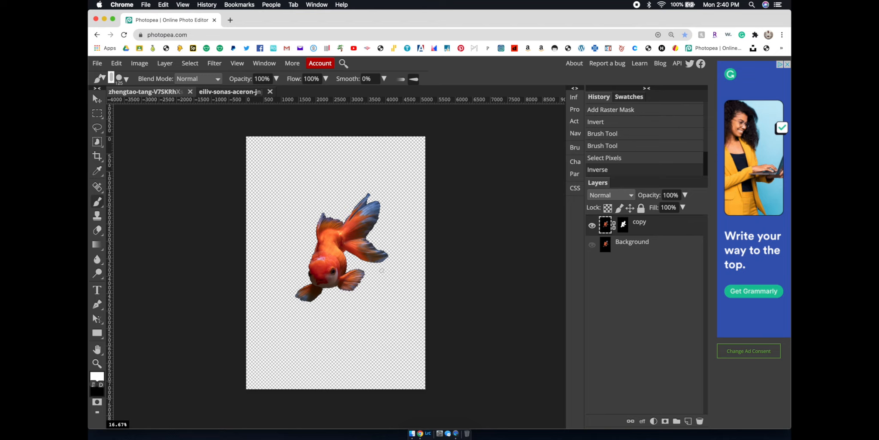
scroll(381, 271, "up", 5)
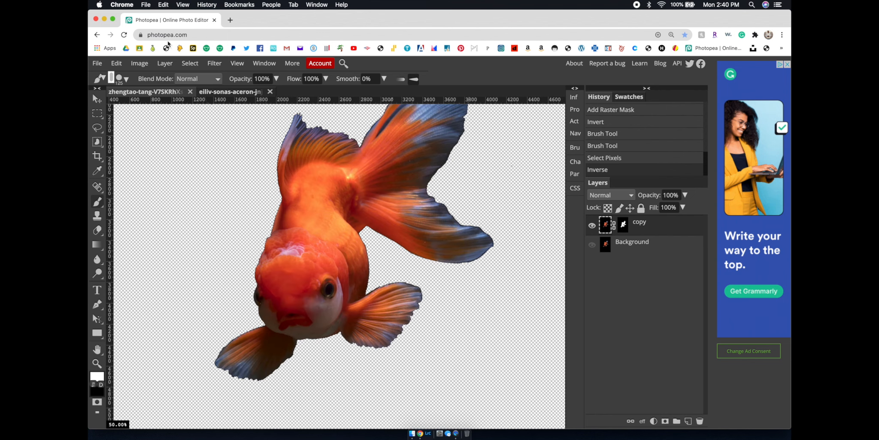
left_click(190, 63)
mouse_move(228, 165)
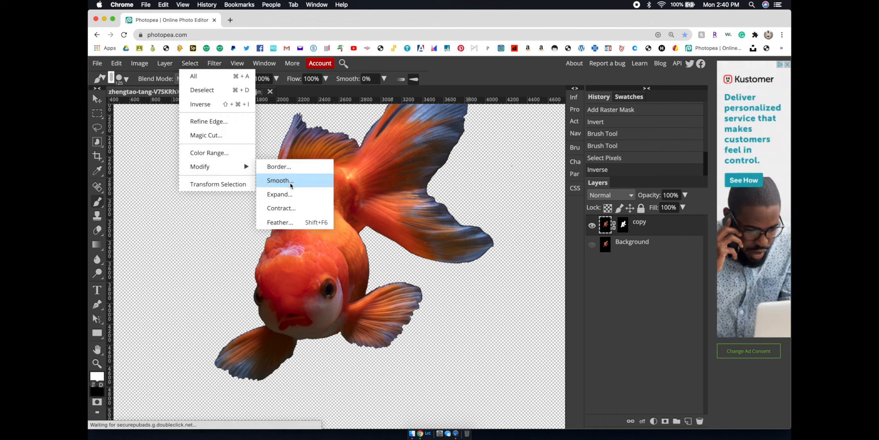
left_click(291, 223)
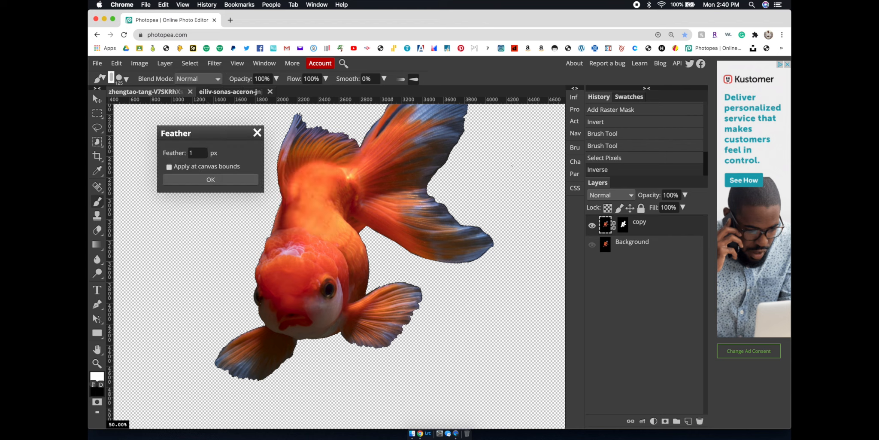
left_click(199, 154)
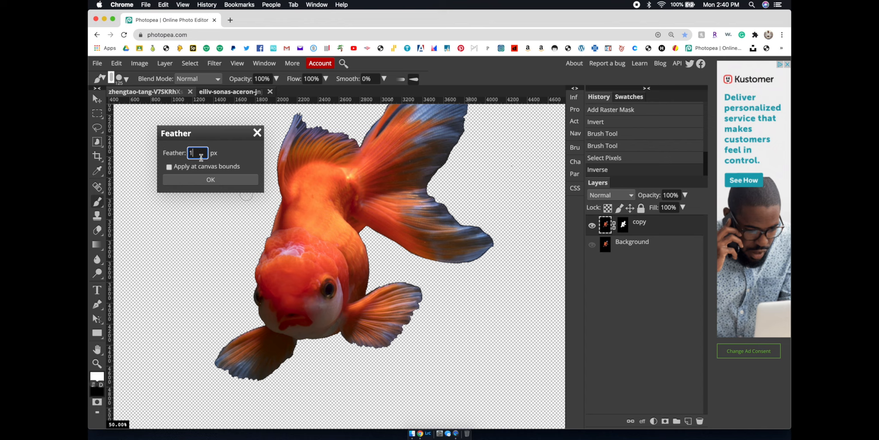
left_click(209, 180)
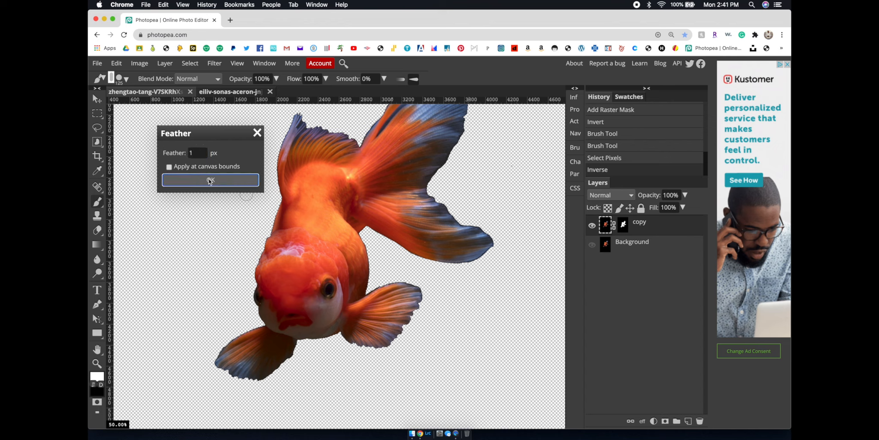
left_click(209, 180)
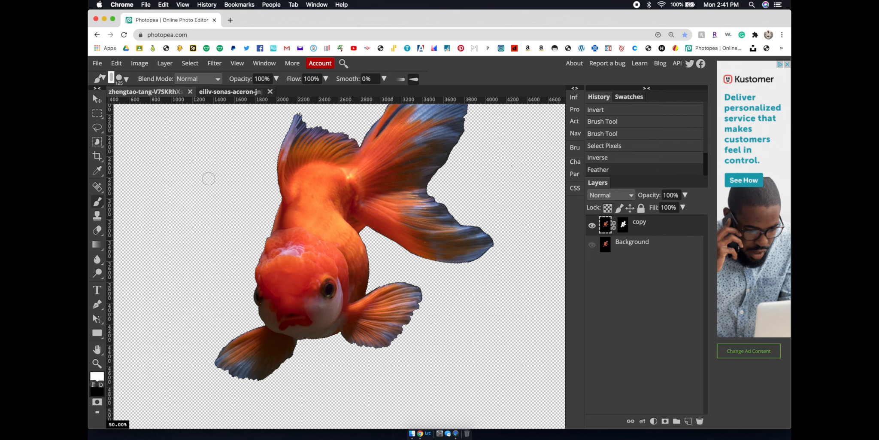
Step: Clear the feathered selection from the copy layer's image several times to trim the dark fringe along the goldfish's edge
key("super+equal")
key("super+equal")
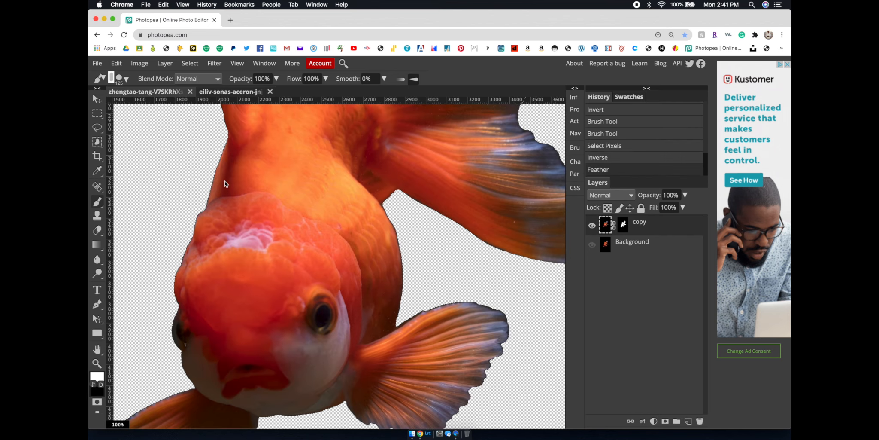
key("super+equal")
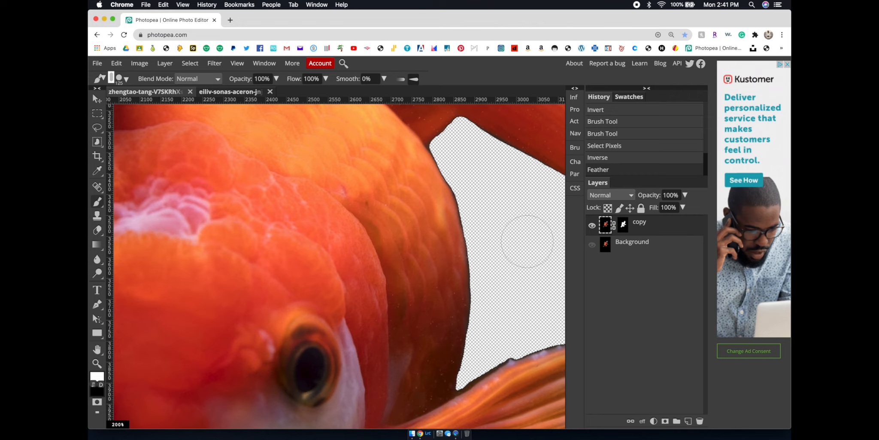
key("Delete")
key("Delete")
key("Delete")
key("Delete")
key("Delete")
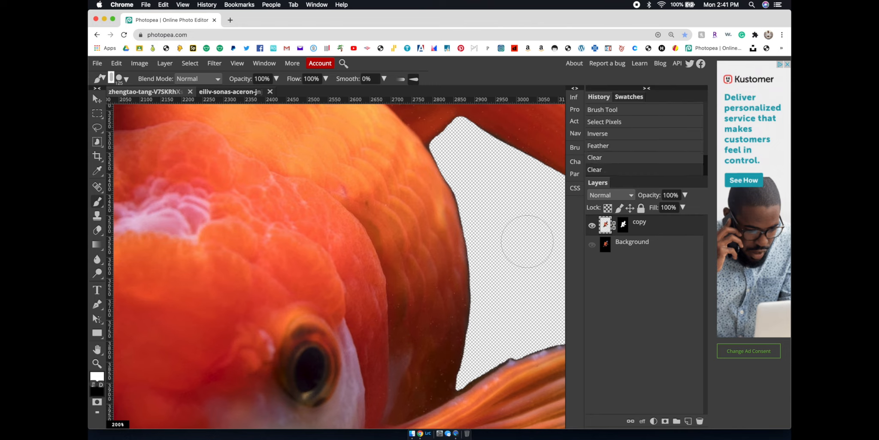
key("Delete")
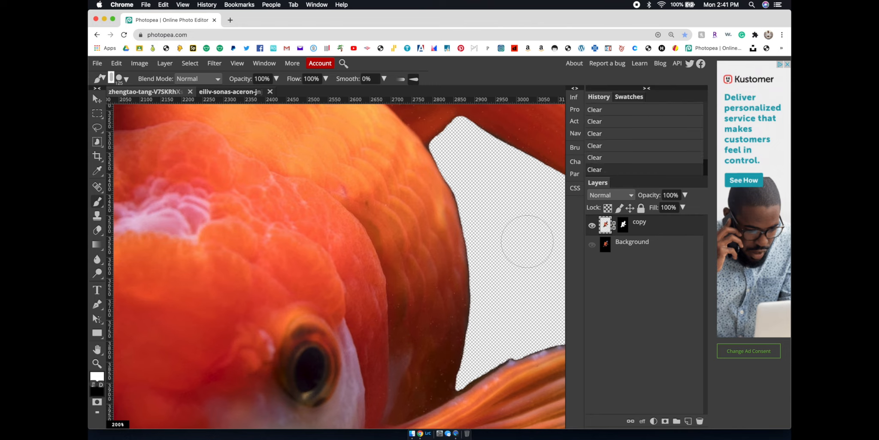
key("Delete")
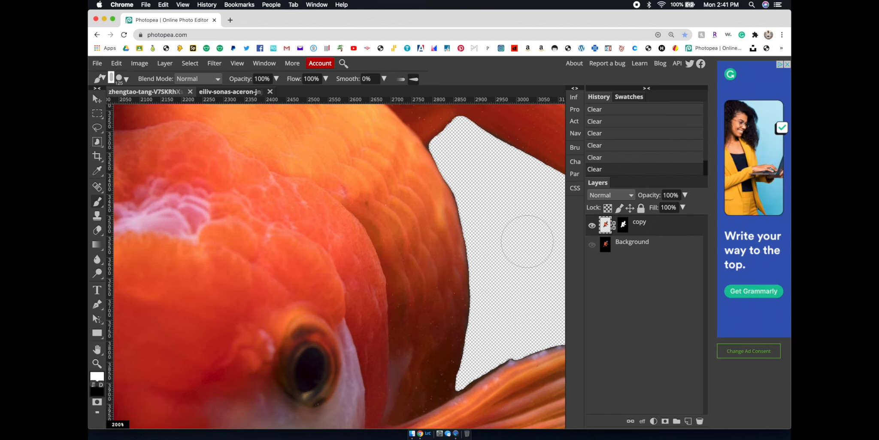
Step: Deselect the area around the goldfish
key("super+0")
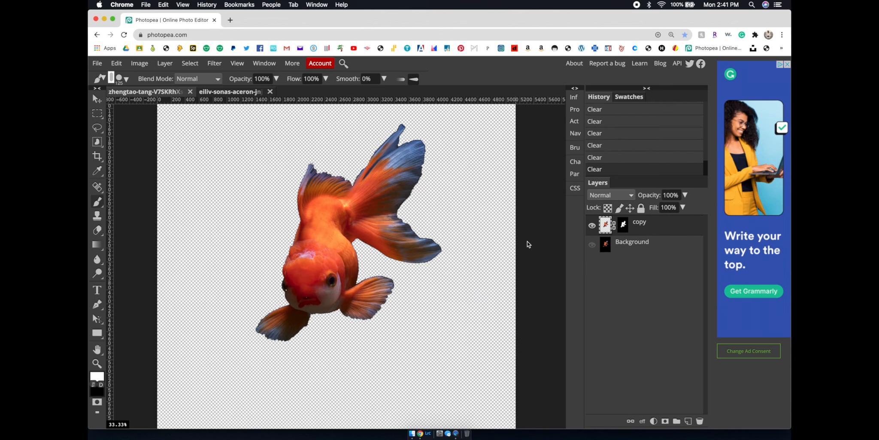
key("super+equal")
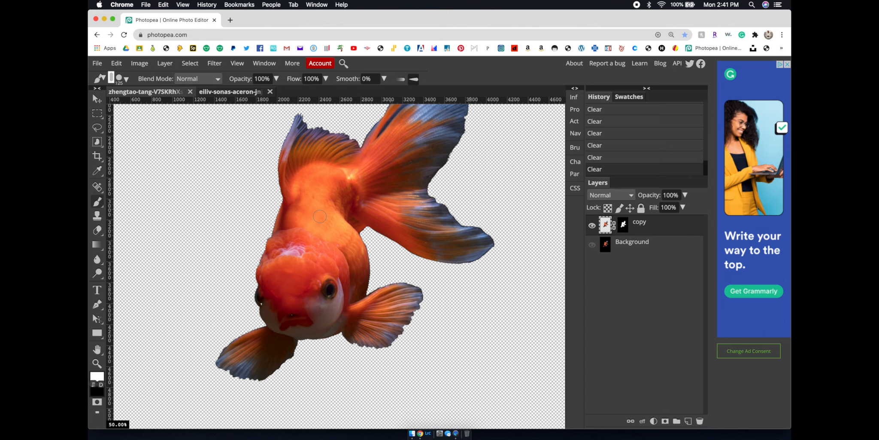
scroll(320, 216, "down", 1)
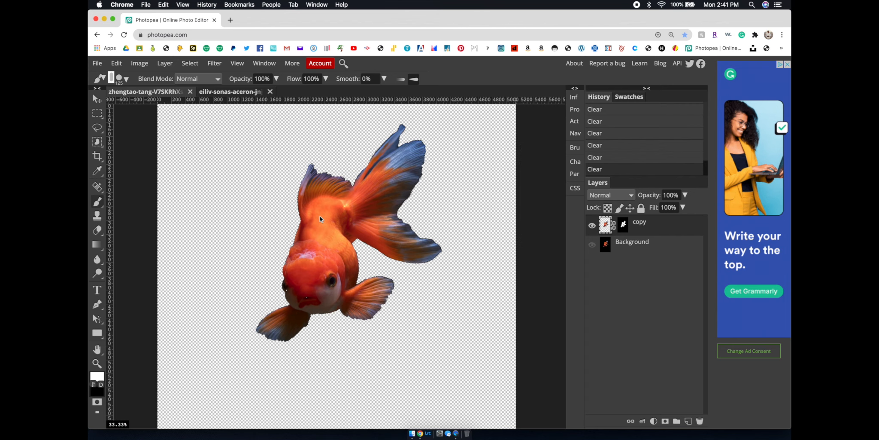
left_click(190, 63)
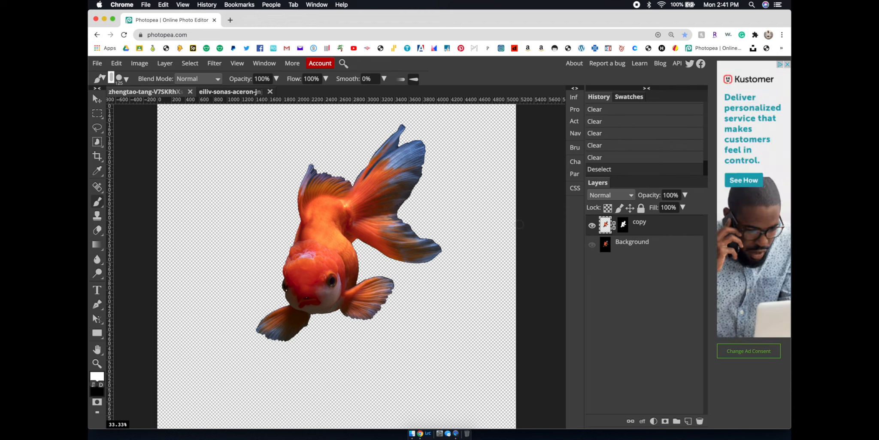
Step: Inspect the trimmed edge beside the goldfish's body and fins up close and in the full view
key("super+equal")
key("super+equal")
key("super+equal")
key("super+equal")
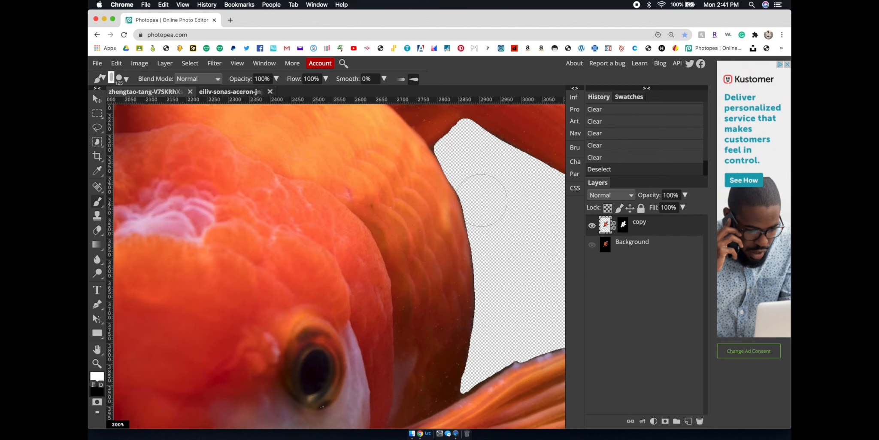
key("super+minus")
key("super+minus")
key("super+minus")
key("super+minus")
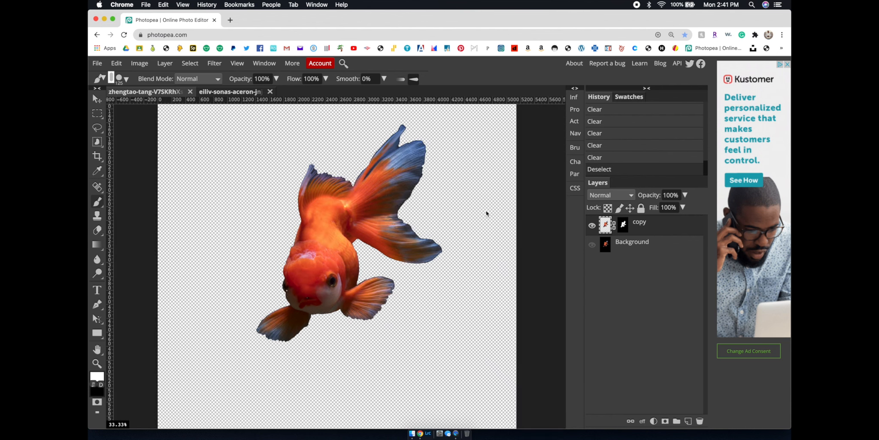
Step: Use the Move tool to copy the masked goldfish layer into the open food-and-drink photo, placing it over the juice glass
key("super+minus")
key("super+minus")
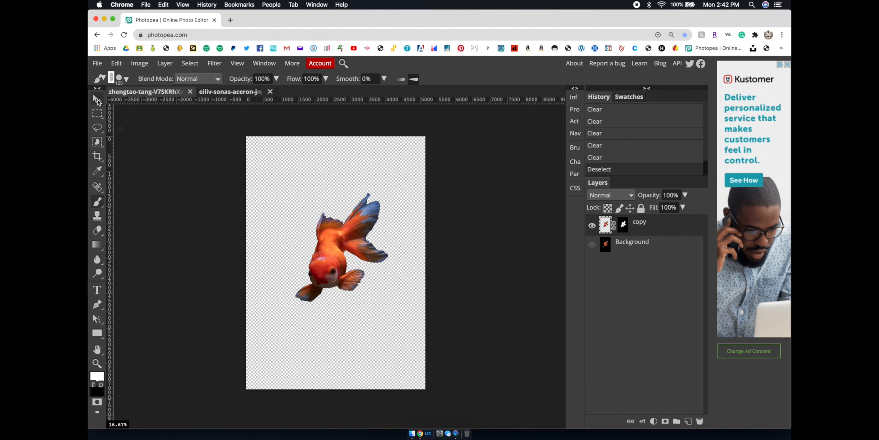
left_click(97, 100)
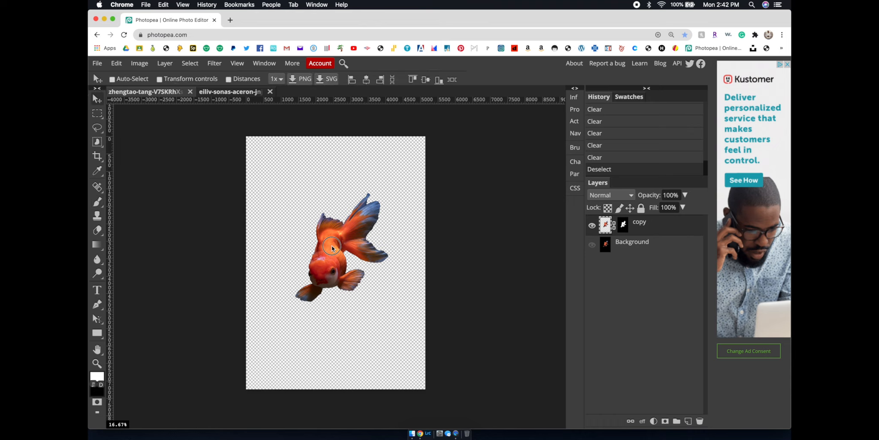
left_click_drag(337, 244, 344, 263)
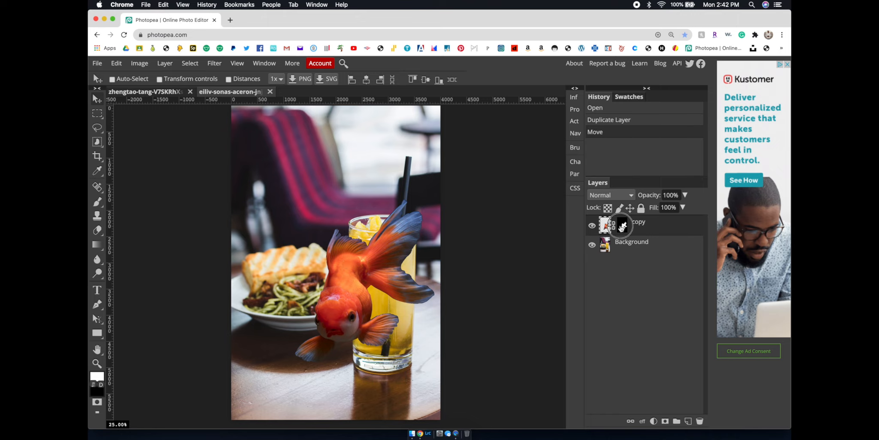
Step: Make the mask of the copied goldfish layer active in the food-and-drink document
left_click(622, 226)
left_click(607, 226)
left_click(622, 225)
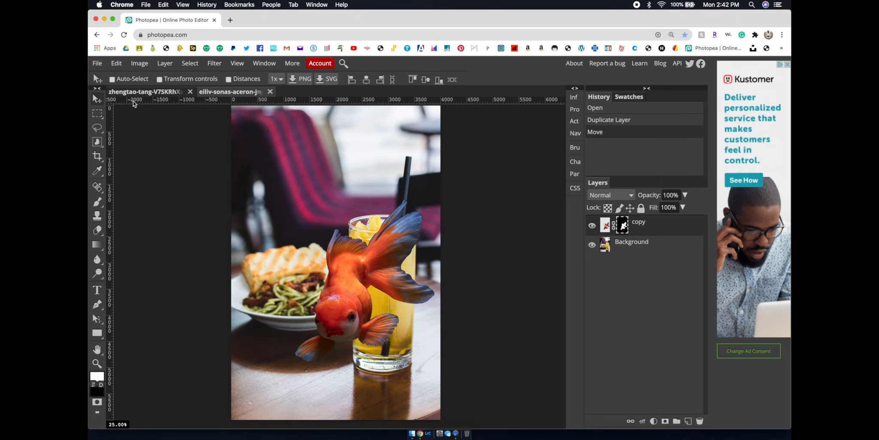
Step: Scale the masked goldfish layer down to about 35% and position it inside the juice glass, applying the transform
left_click(160, 80)
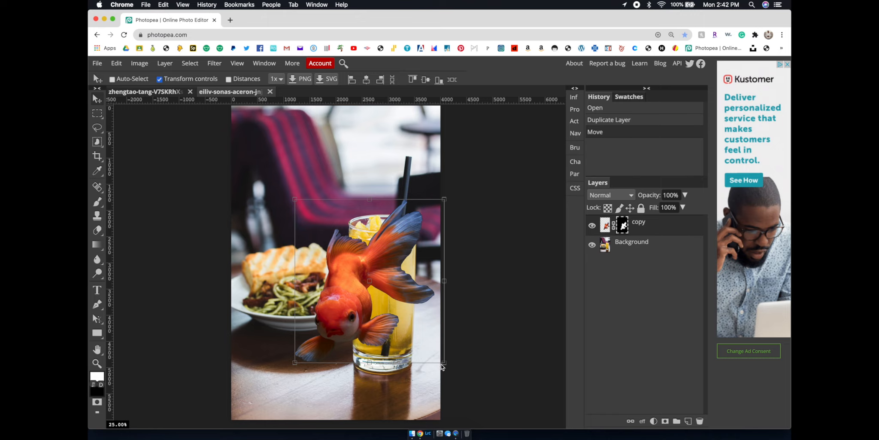
left_click_drag(444, 364, 361, 279)
left_click_drag(322, 254, 372, 293)
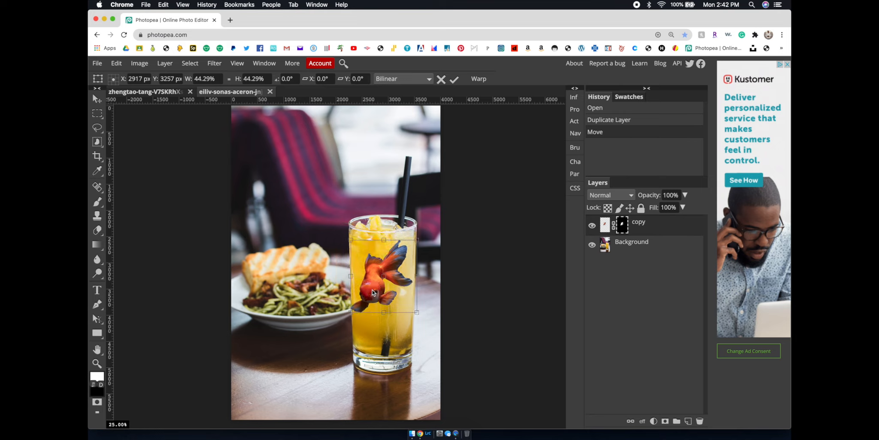
left_click_drag(357, 246, 390, 272)
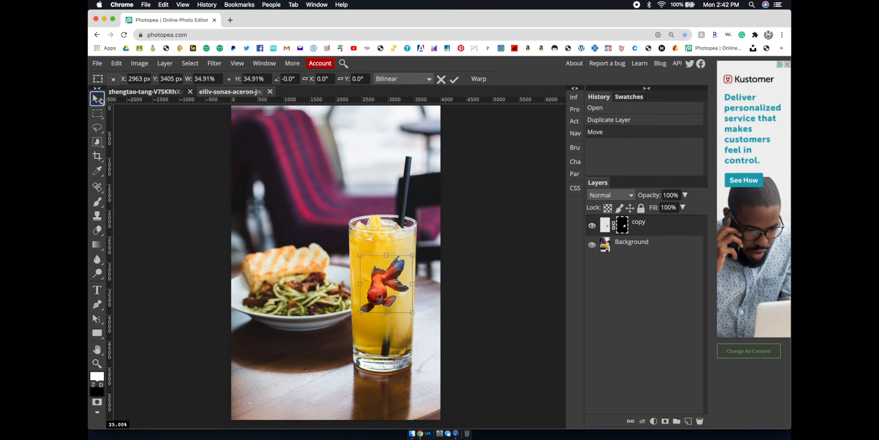
left_click(98, 99)
left_click(160, 80)
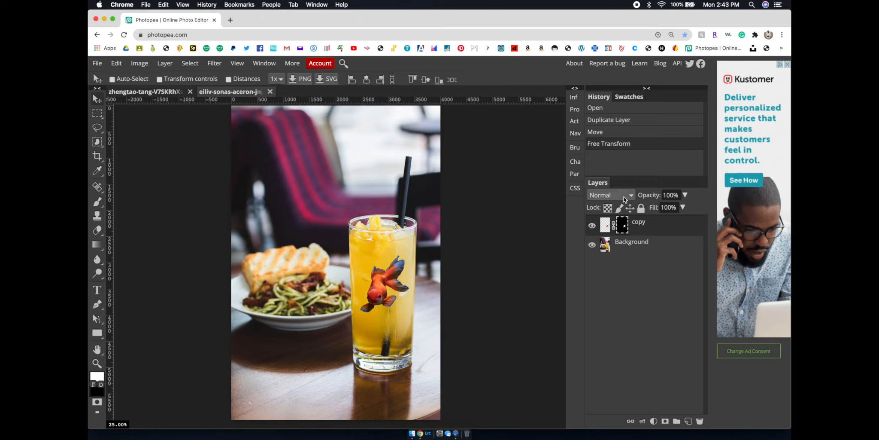
Step: Set the goldfish layer's blend mode to Hard Light and make its image active instead of its mask
left_click(623, 197)
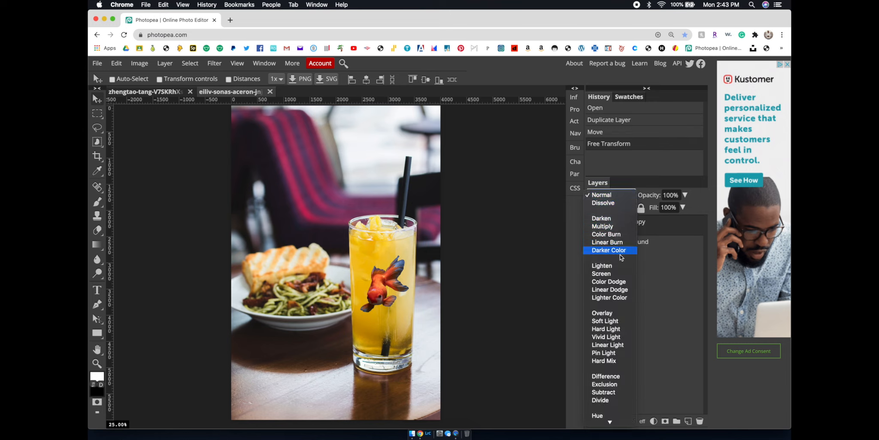
left_click(613, 329)
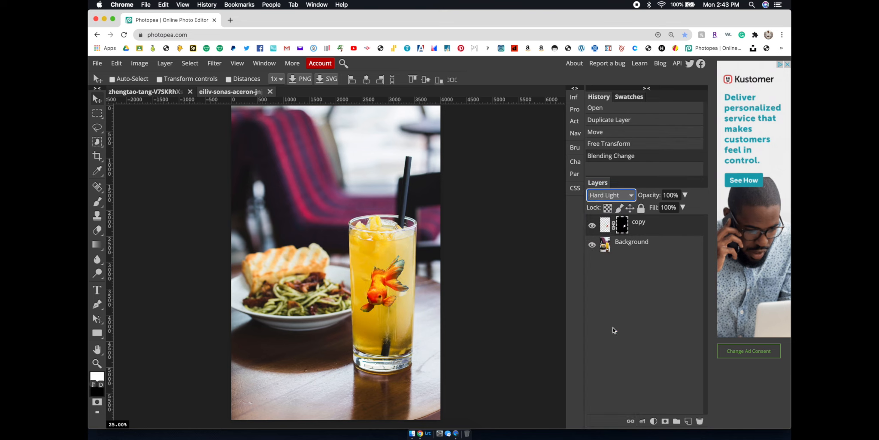
left_click(669, 224)
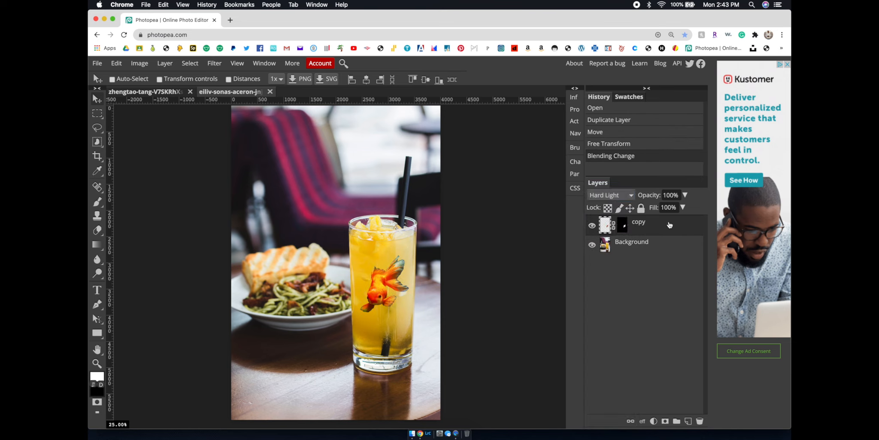
Step: Duplicate the goldfish layer and set the duplicate's blend mode to Soft Light
left_click(165, 63)
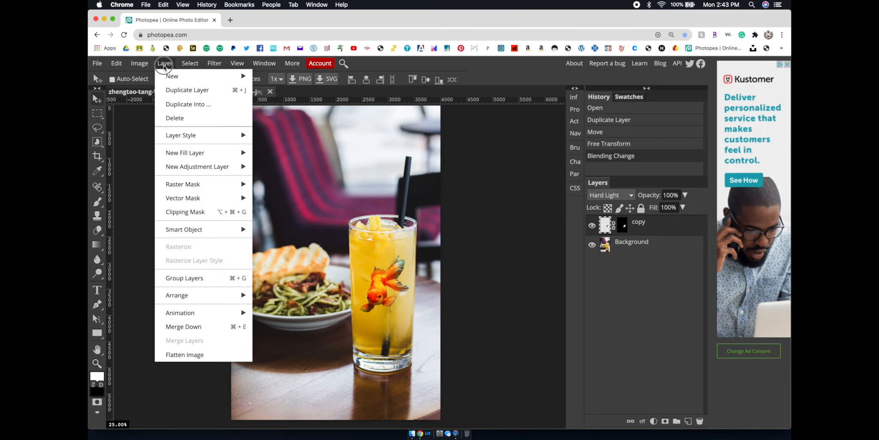
left_click(177, 90)
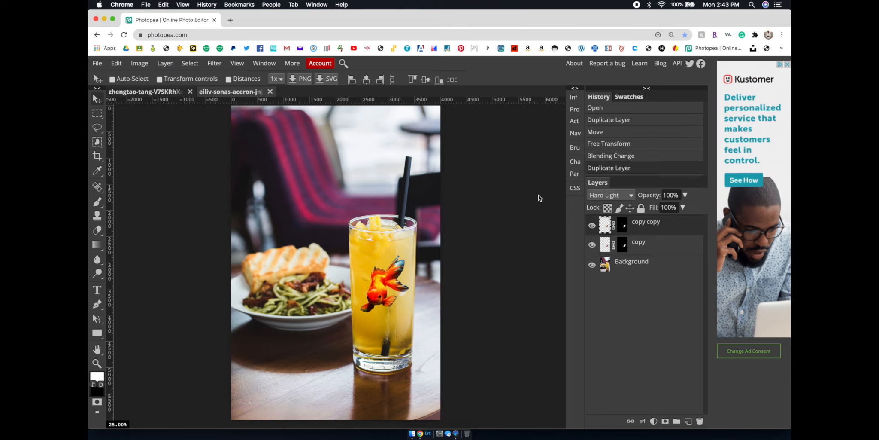
left_click(608, 196)
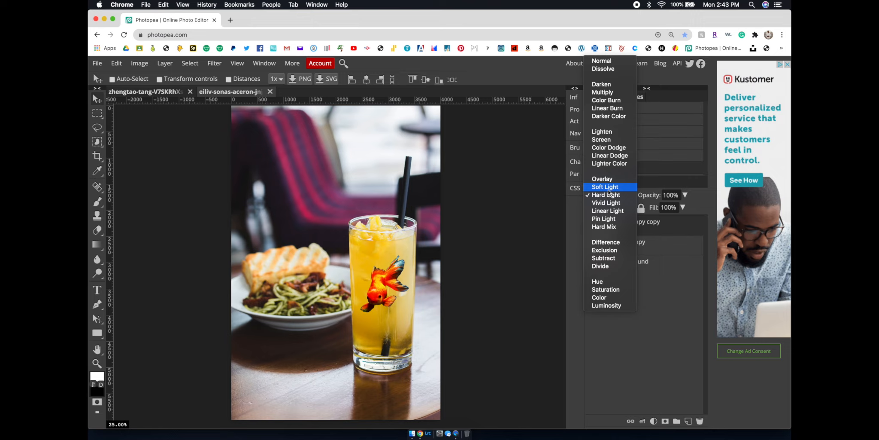
left_click(608, 189)
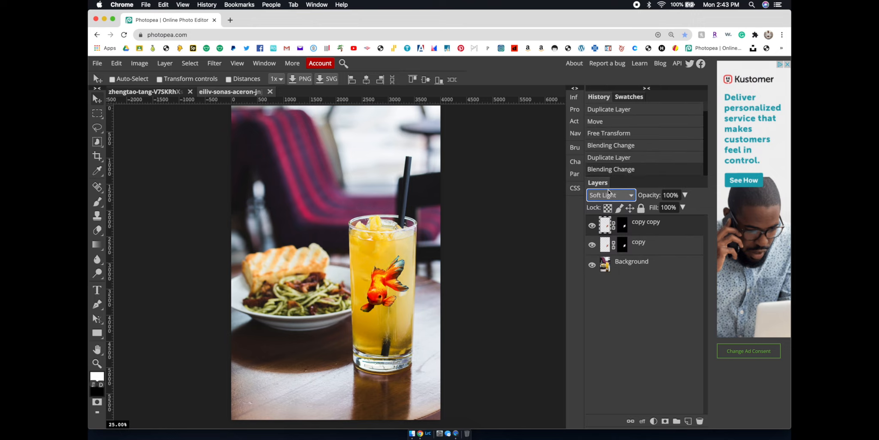
Step: Reduce the opacity of the Hard Light goldfish layer to 67% and of the Soft Light duplicate to 66%
left_click(642, 242)
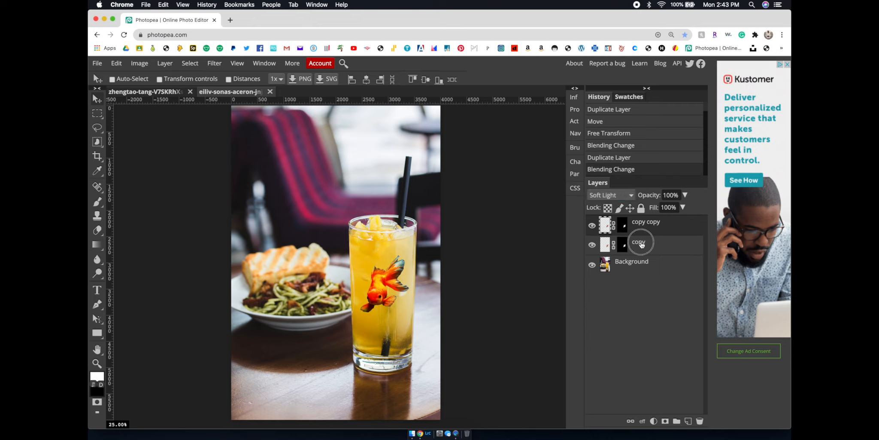
left_click(685, 195)
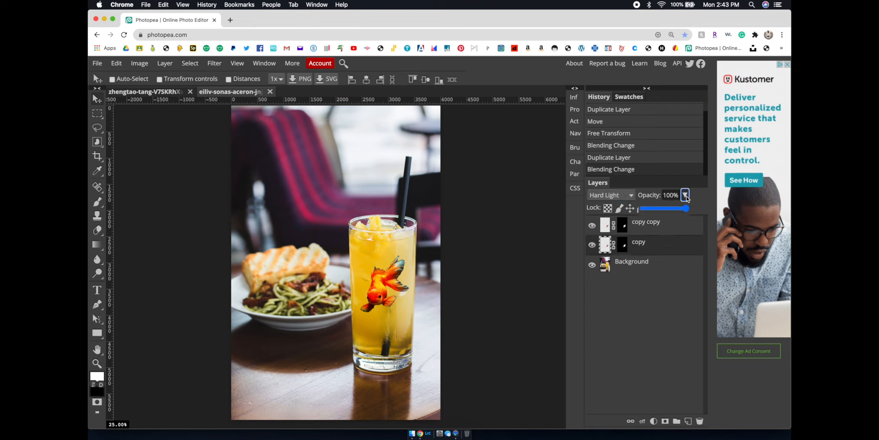
left_click_drag(677, 210, 672, 209)
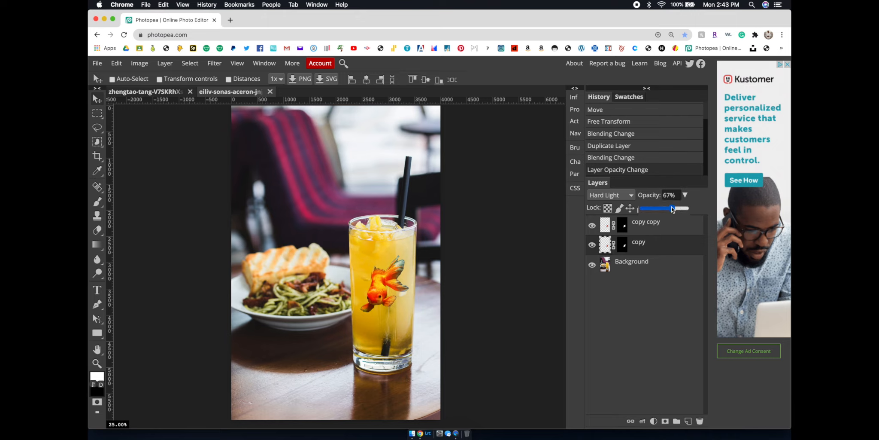
left_click(670, 228)
left_click(686, 195)
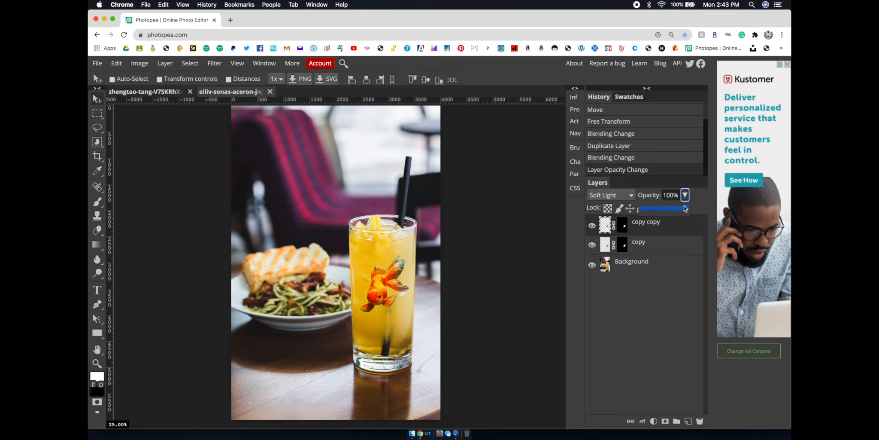
left_click_drag(686, 209, 673, 208)
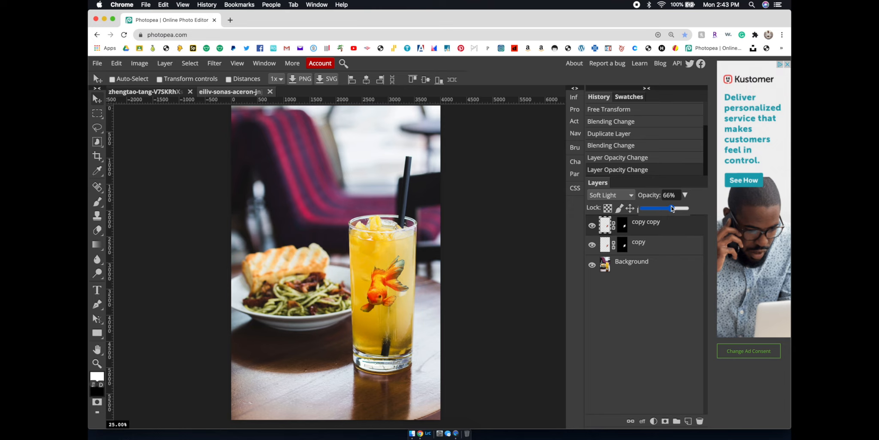
Step: Try the Lighten, Screen and Overlay blend modes on the upper goldfish layer and return it to Soft Light
left_click(616, 197)
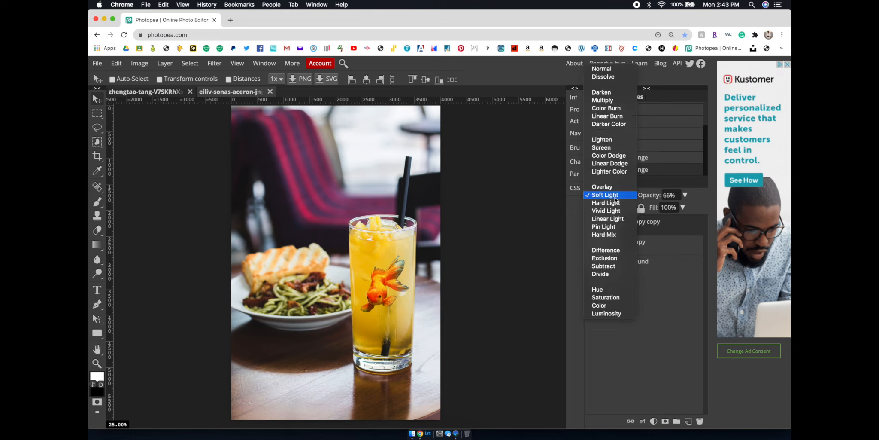
left_click(615, 142)
left_click(620, 197)
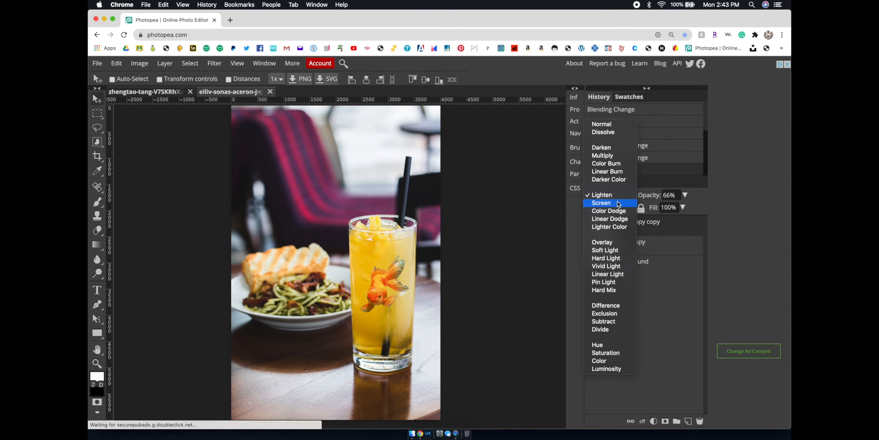
left_click(618, 207)
left_click(617, 197)
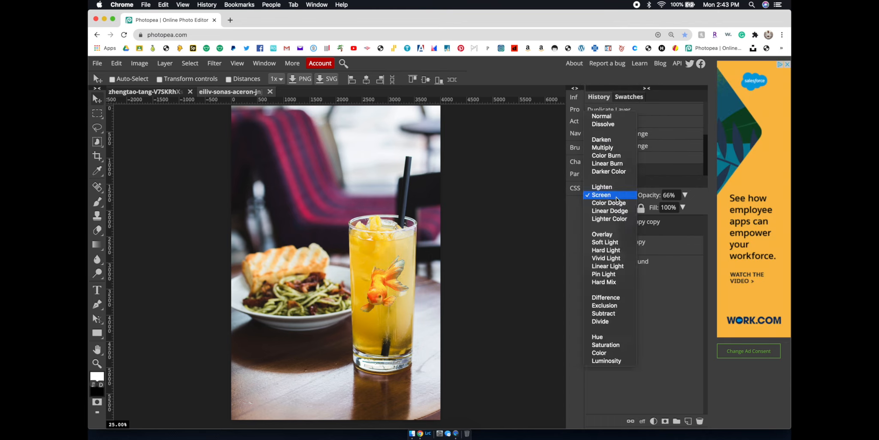
left_click(612, 234)
left_click(612, 195)
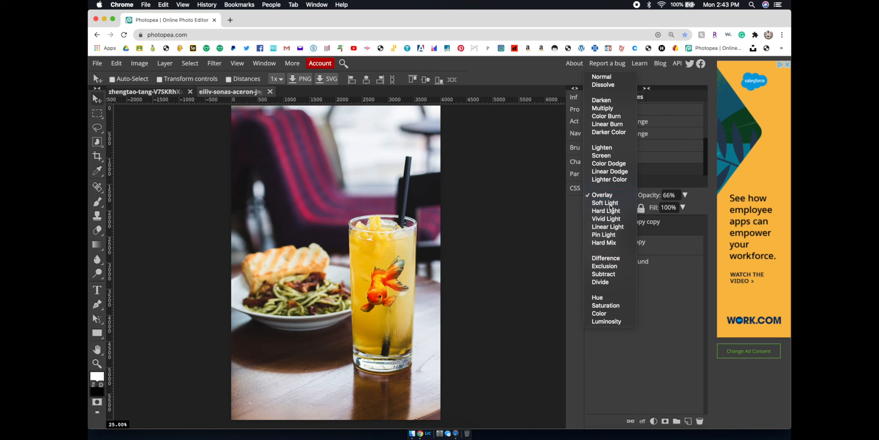
left_click(610, 207)
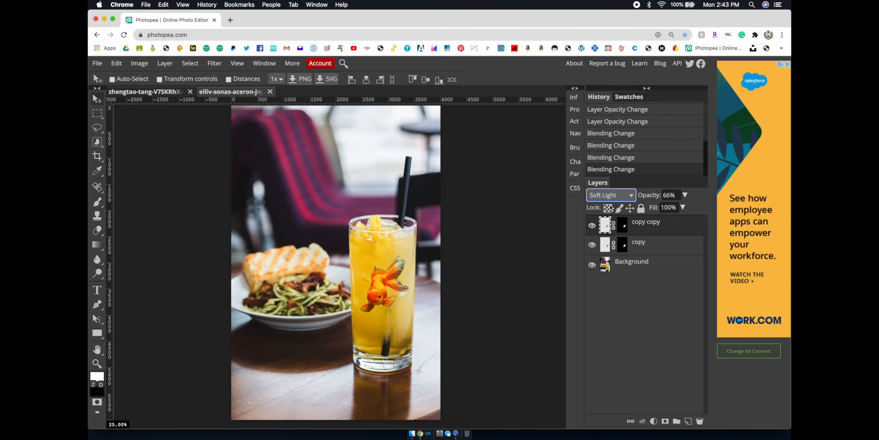
Step: Fine-tune the Soft Light goldfish layer's opacity and set the Hard Light goldfish layer's opacity to 65%
left_click(685, 195)
mouse_move(668, 209)
left_mouse_down()
mouse_move(661, 209)
mouse_move(672, 210)
left_mouse_up()
left_click(656, 246)
left_click(685, 195)
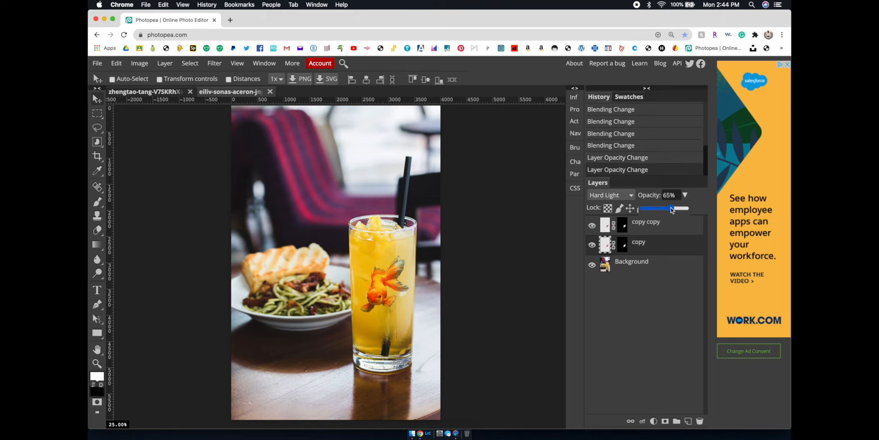